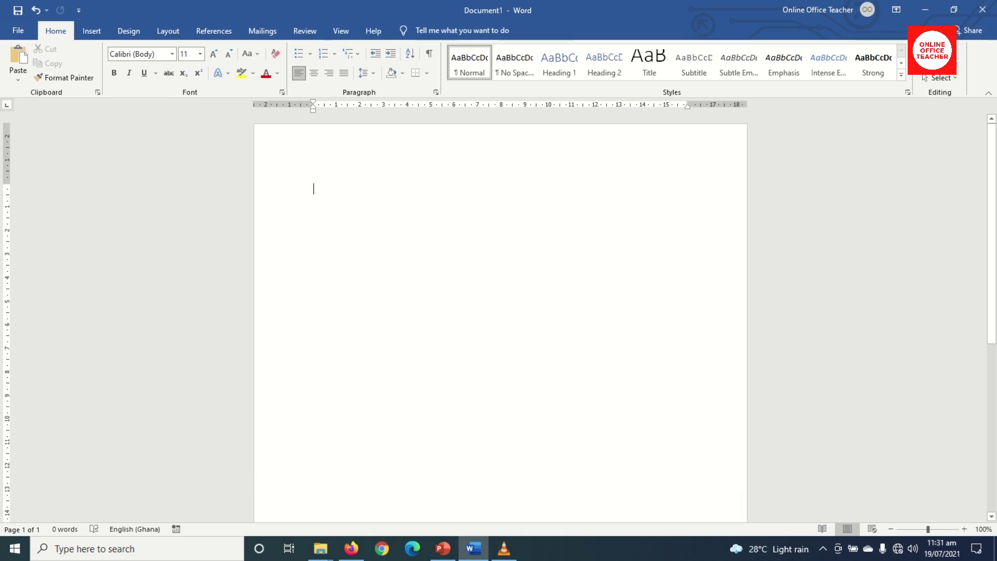
- Switch the blank page to landscape orientation and zoom out to 80%
{"action": "left_click", "coordinate": [167, 32]}
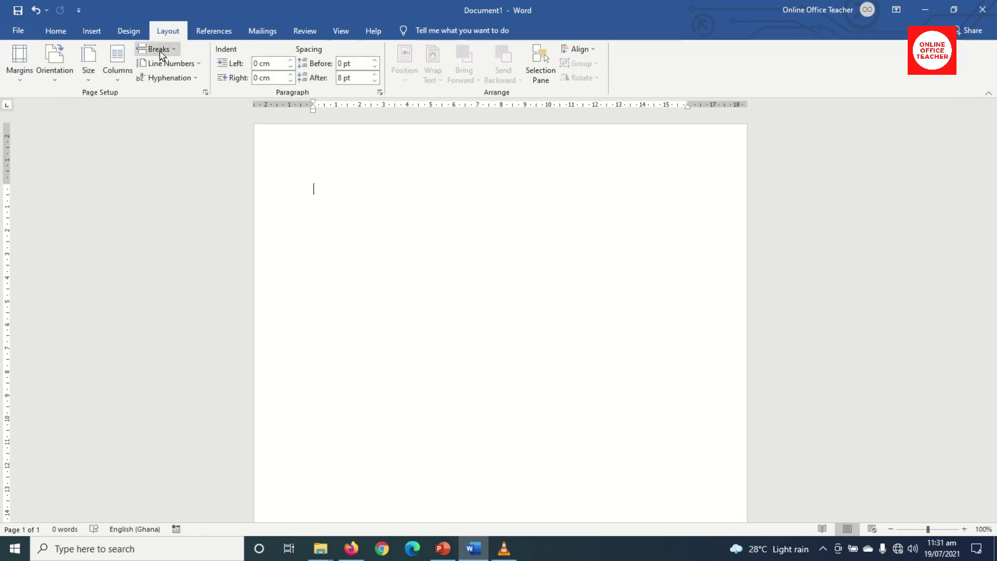
{"action": "left_click", "coordinate": [88, 72]}
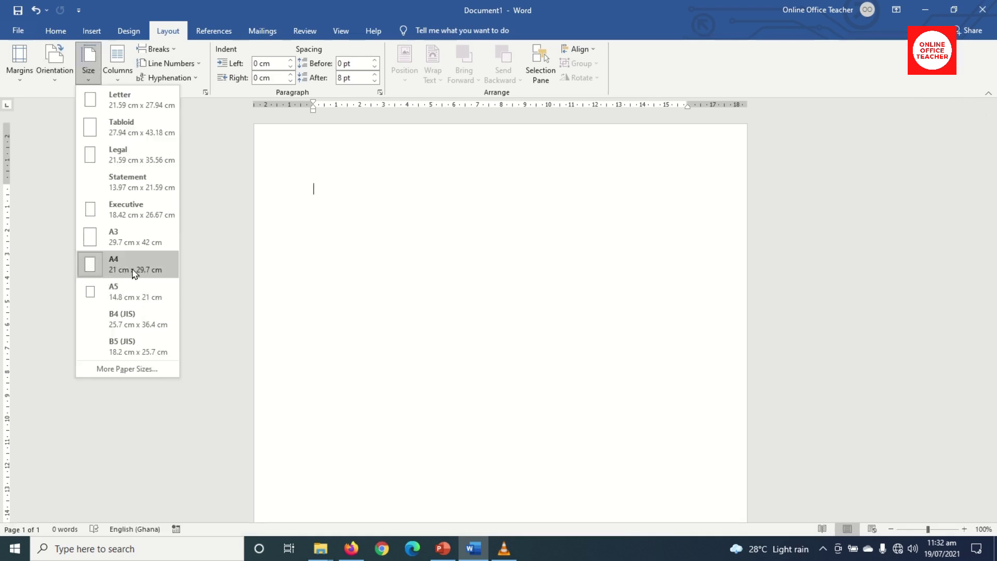
{"action": "left_click", "coordinate": [57, 68]}
{"action": "left_click", "coordinate": [81, 136]}
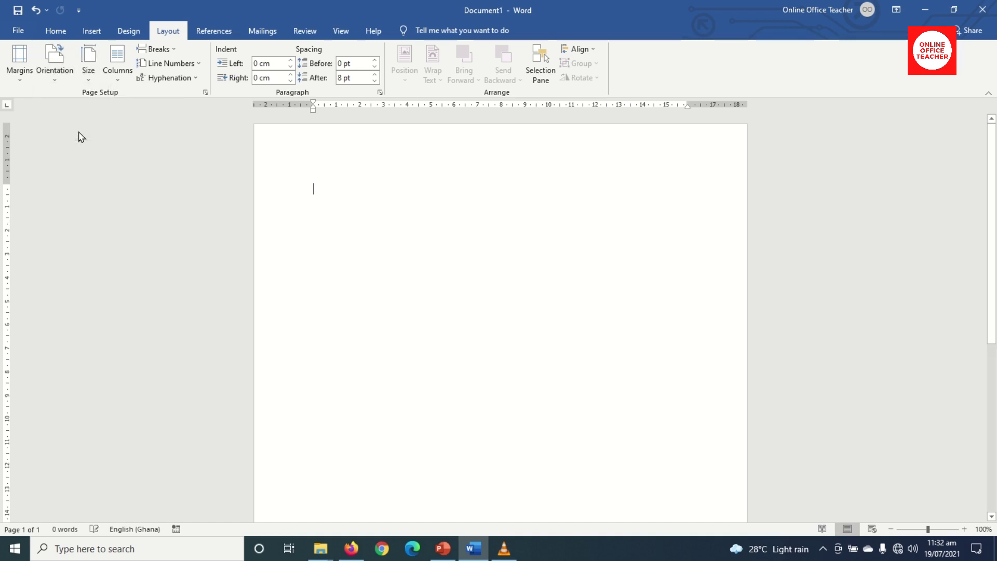
{"action": "left_click", "coordinate": [890, 529]}
{"action": "left_click", "coordinate": [891, 529]}
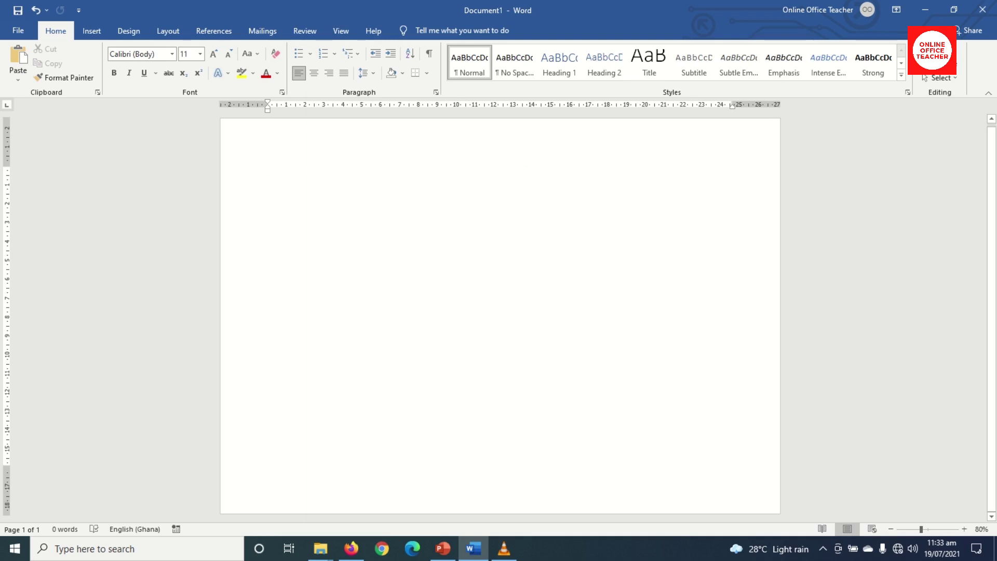
- In the header, draw a top-to-bottom vertical line and align it to the page centre as a fold
{"action": "double_click", "coordinate": [551, 131]}
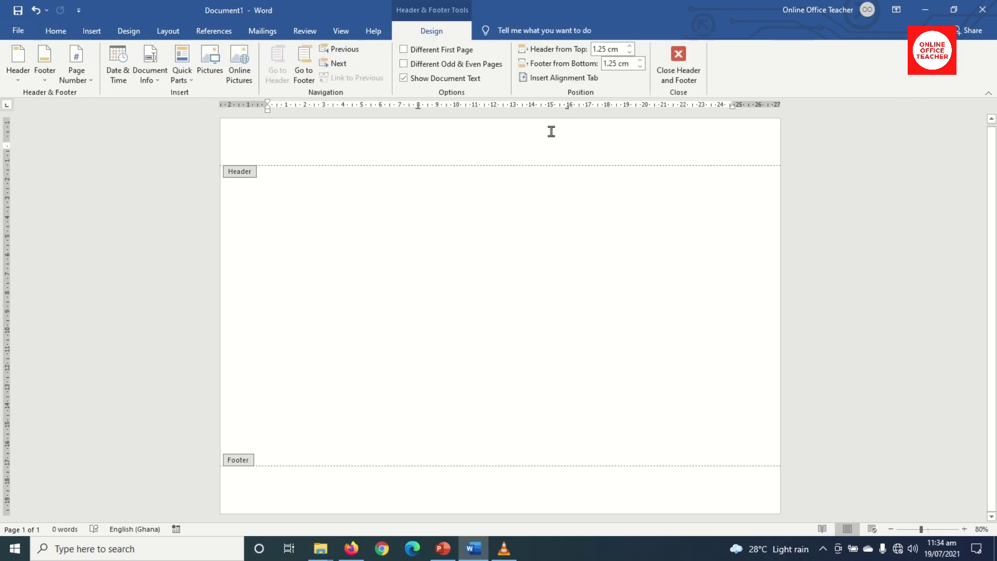
{"action": "left_click", "coordinate": [92, 32]}
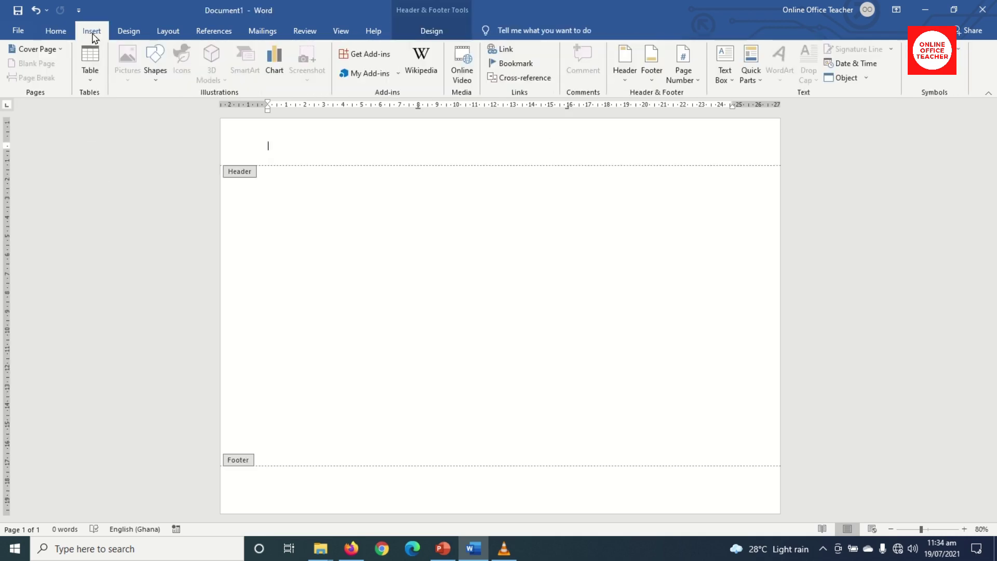
{"action": "left_click", "coordinate": [155, 65]}
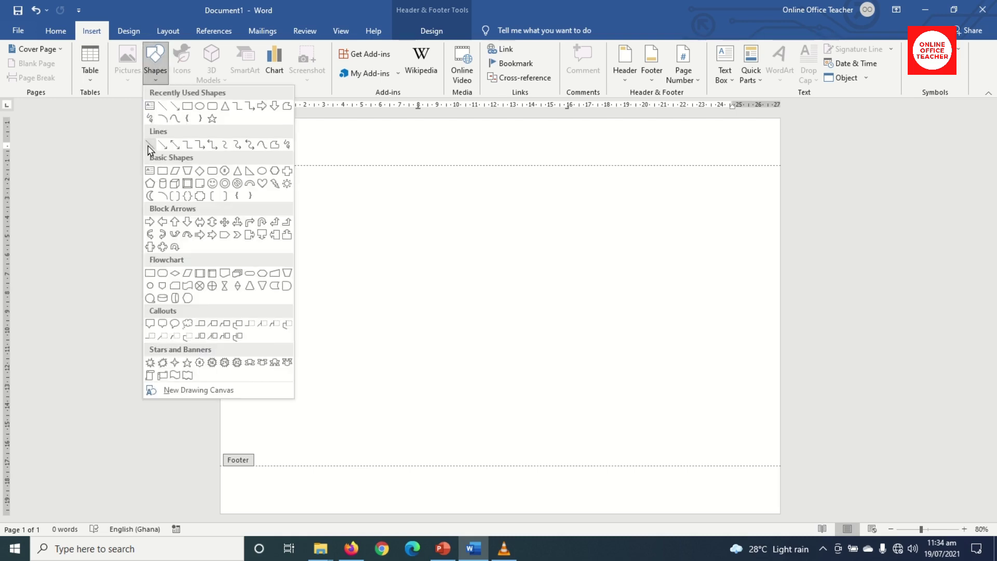
{"action": "left_click", "coordinate": [149, 145]}
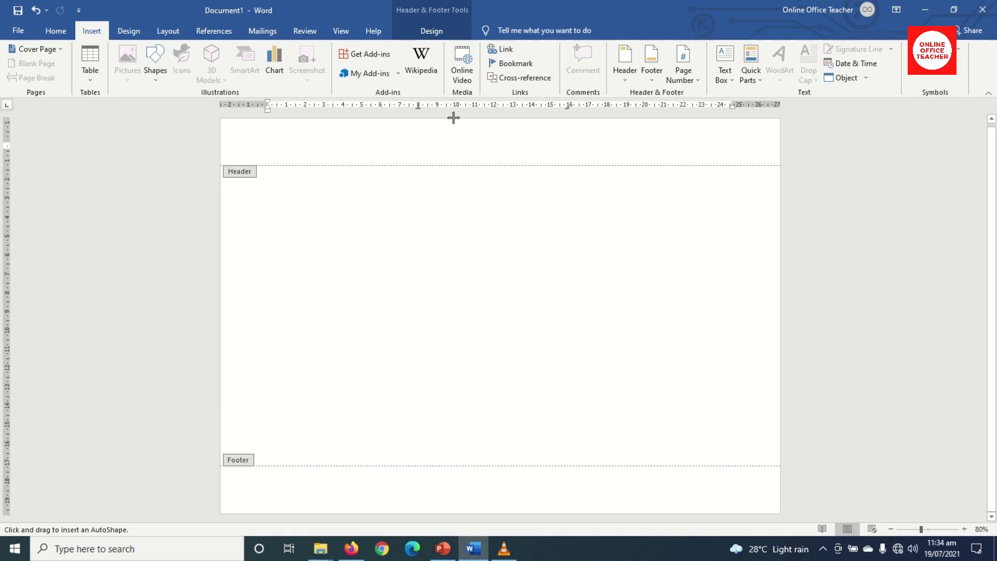
{"action": "mouse_move", "coordinate": [453, 117]}
{"action": "left_mouse_down"}
{"action": "mouse_move", "coordinate": [440, 357]}
{"action": "mouse_move", "coordinate": [405, 519]}
{"action": "mouse_move", "coordinate": [469, 520]}
{"action": "mouse_move", "coordinate": [455, 520]}
{"action": "left_mouse_up"}
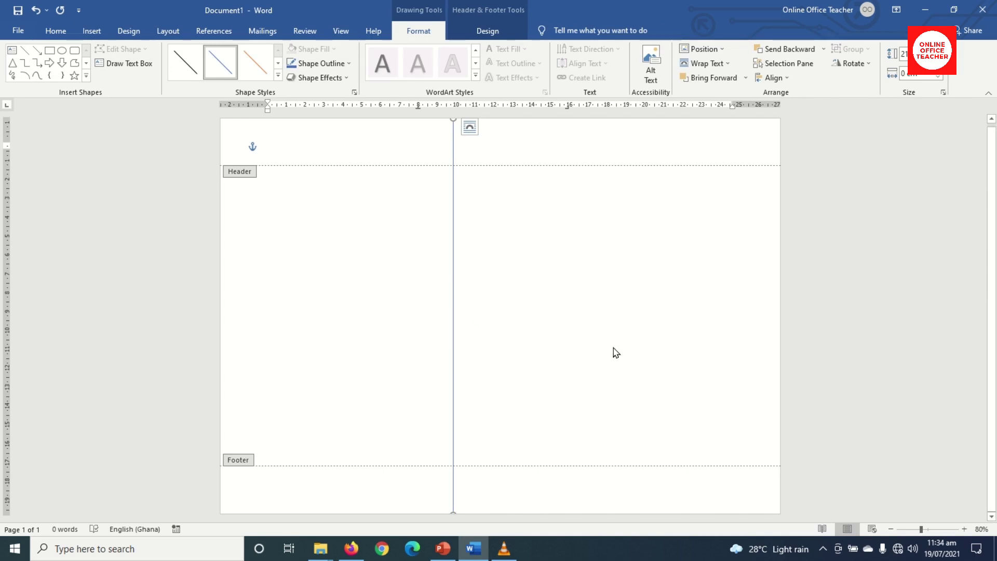
{"action": "left_click", "coordinate": [777, 83]}
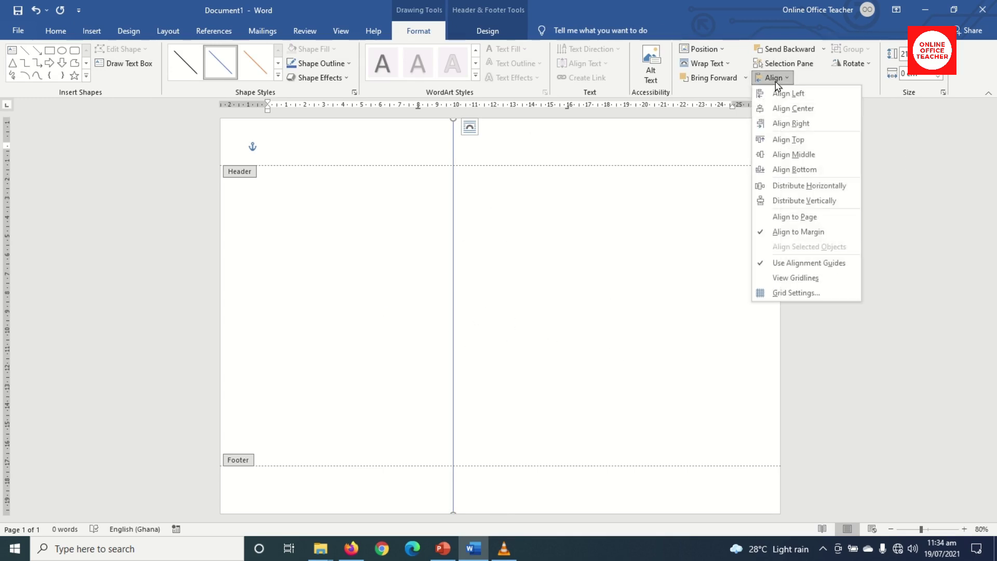
{"action": "left_click", "coordinate": [819, 115]}
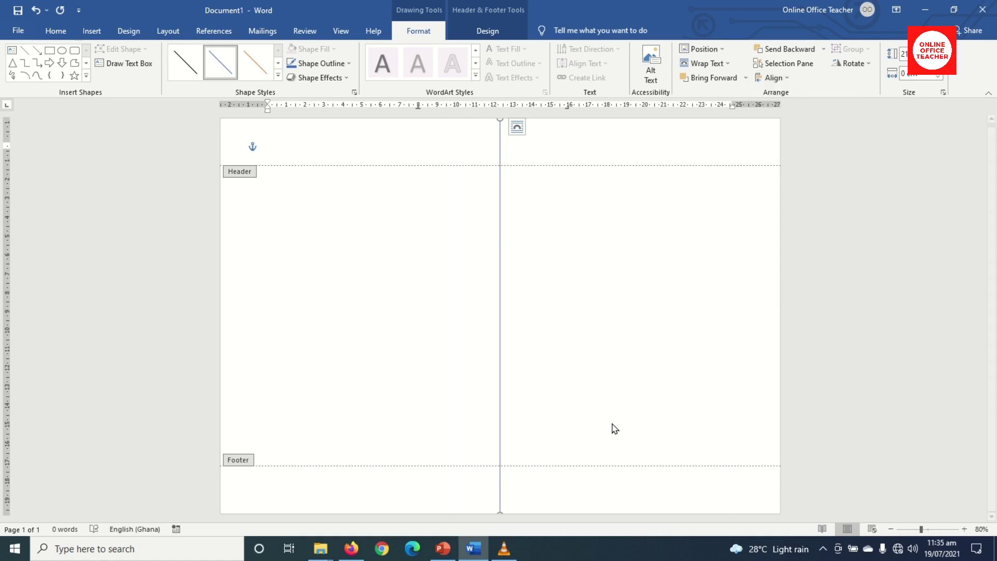
{"action": "double_click", "coordinate": [679, 269]}
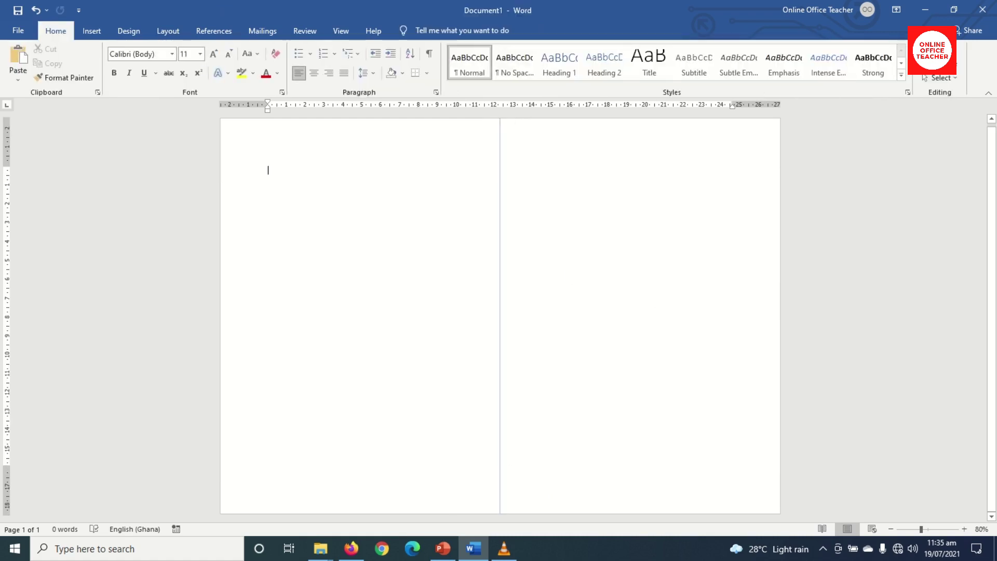
- Show the Insert ribbon above the divided landscape page
{"action": "left_click", "coordinate": [91, 31]}
{"action": "left_click", "coordinate": [95, 32]}
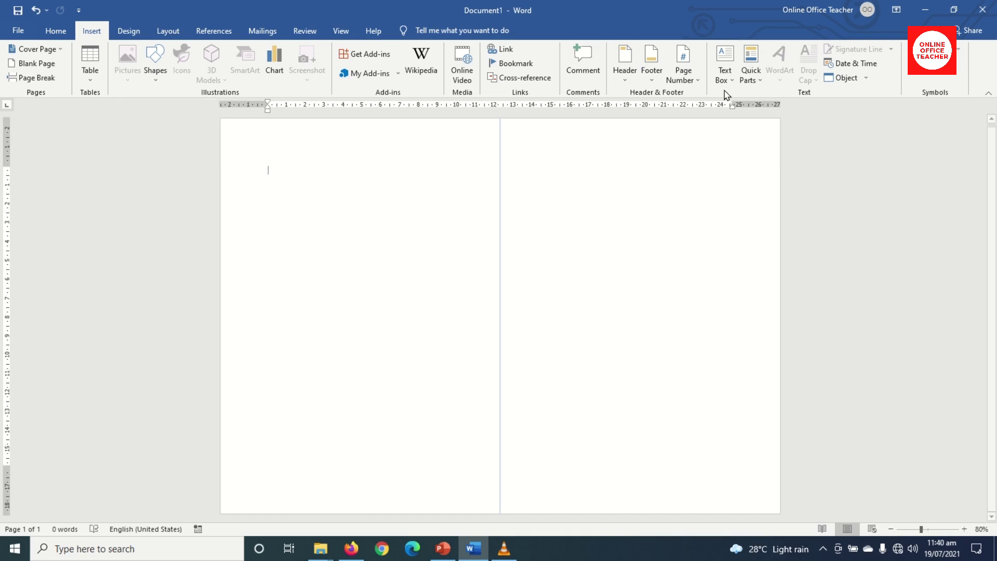
- Add a simple text box and insert the Moth Perch picture from Desktop\birthday into it
{"action": "left_click", "coordinate": [725, 63]}
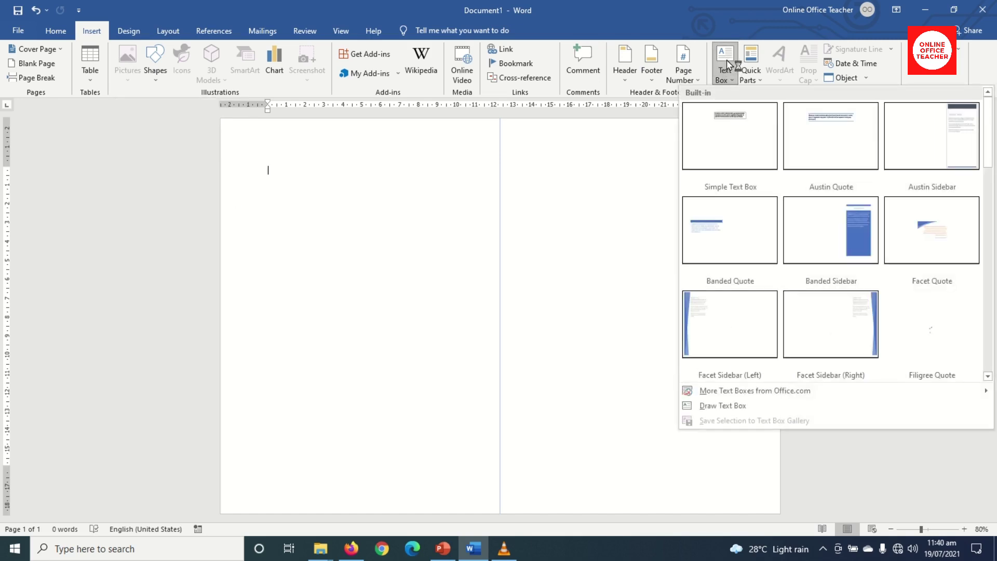
{"action": "left_click", "coordinate": [738, 110]}
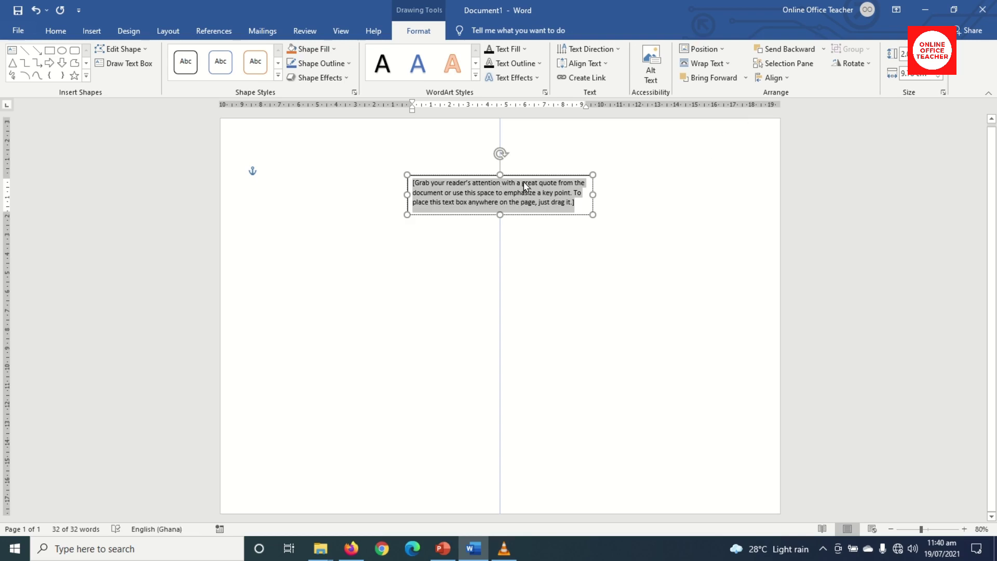
{"action": "left_click", "coordinate": [91, 30]}
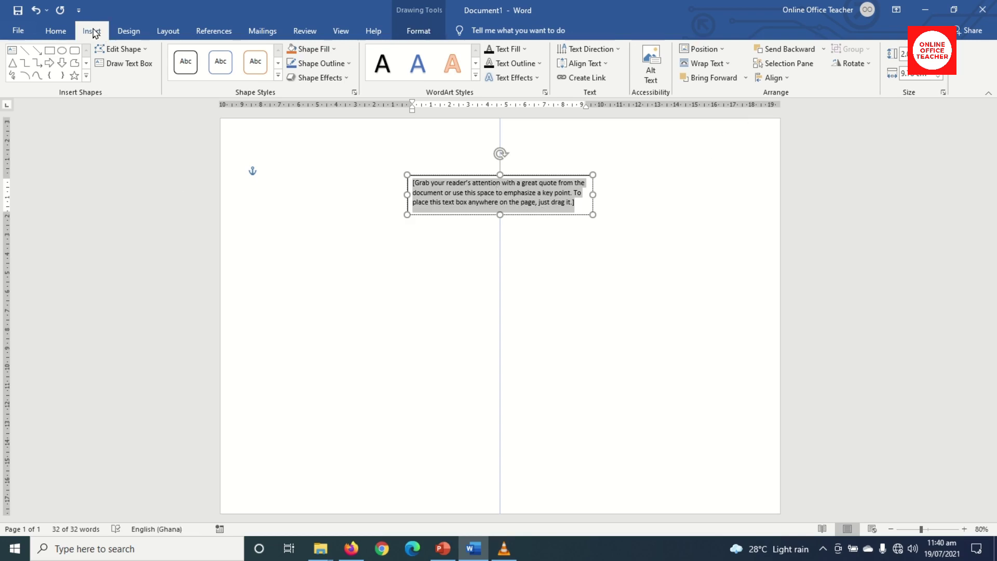
{"action": "left_click", "coordinate": [127, 67]}
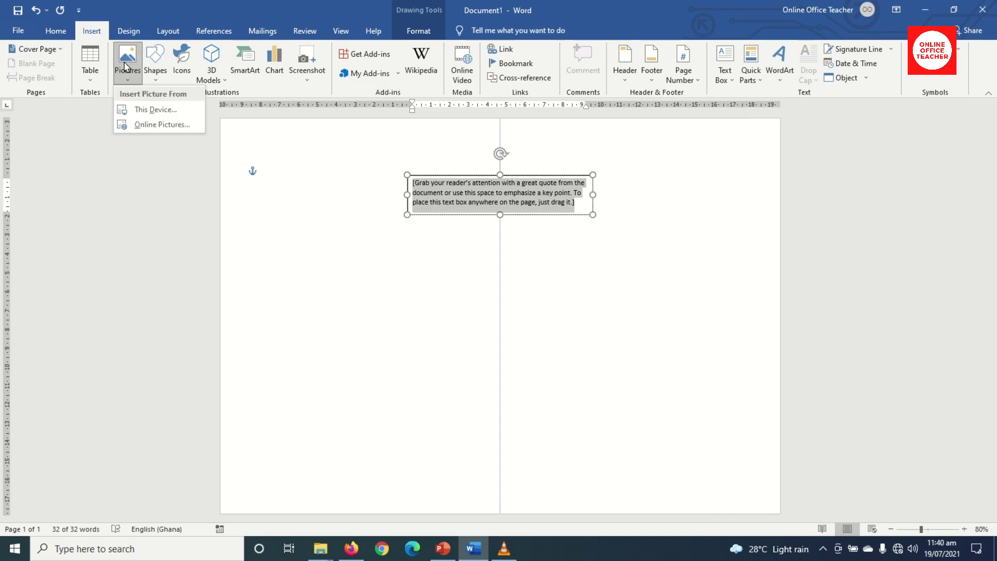
{"action": "left_click", "coordinate": [166, 110]}
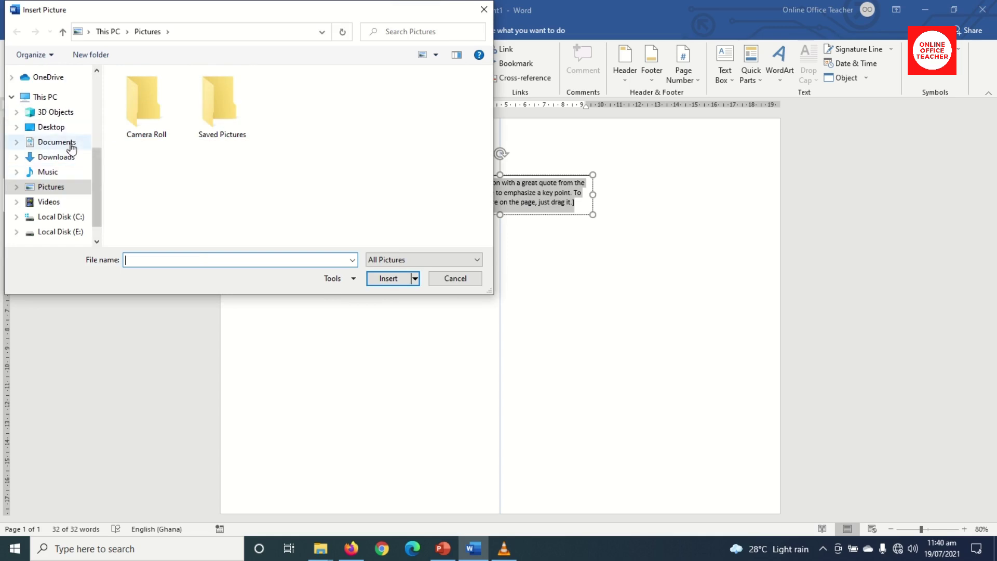
{"action": "left_click", "coordinate": [63, 128]}
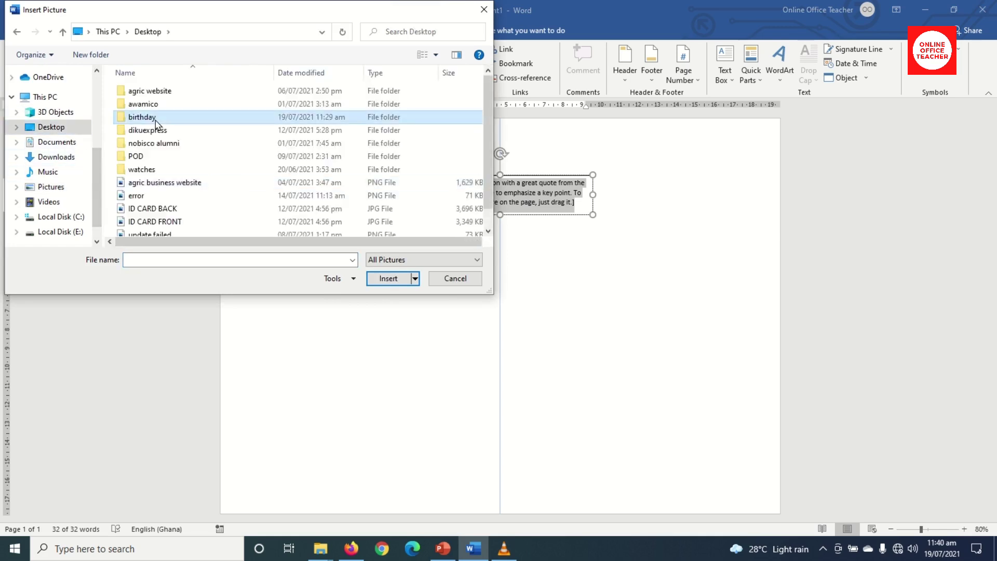
{"action": "double_click", "coordinate": [196, 181]}
{"action": "left_click", "coordinate": [147, 101]}
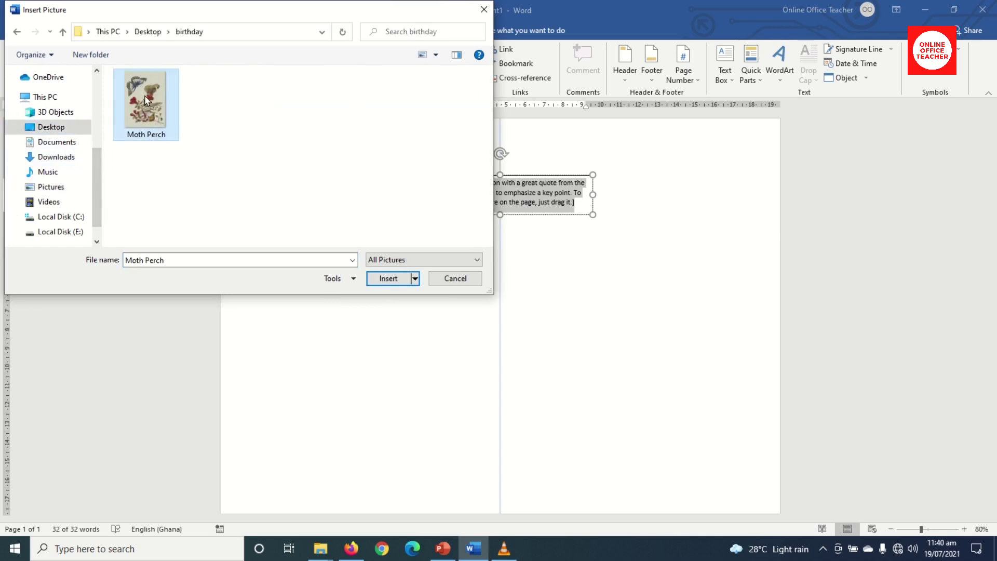
{"action": "left_click", "coordinate": [387, 279]}
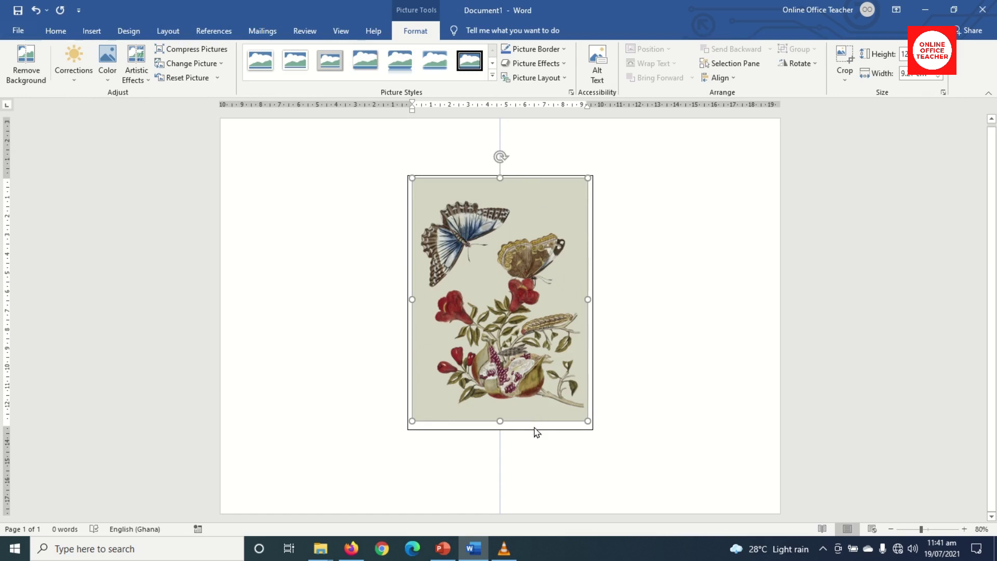
- Enlarge the picture's text box and move it over toward the right half of the page
{"action": "left_click", "coordinate": [268, 170]}
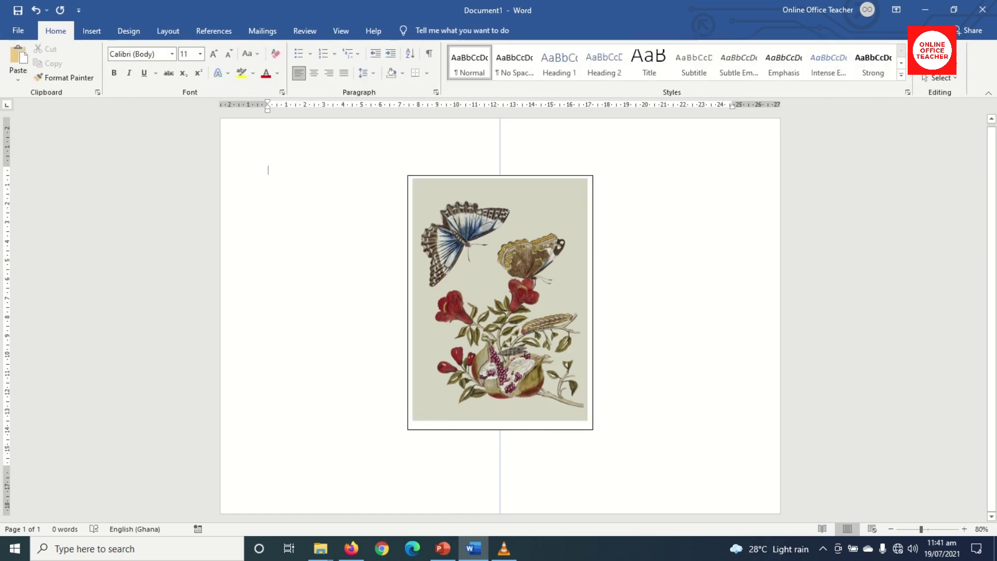
{"action": "left_click", "coordinate": [529, 424]}
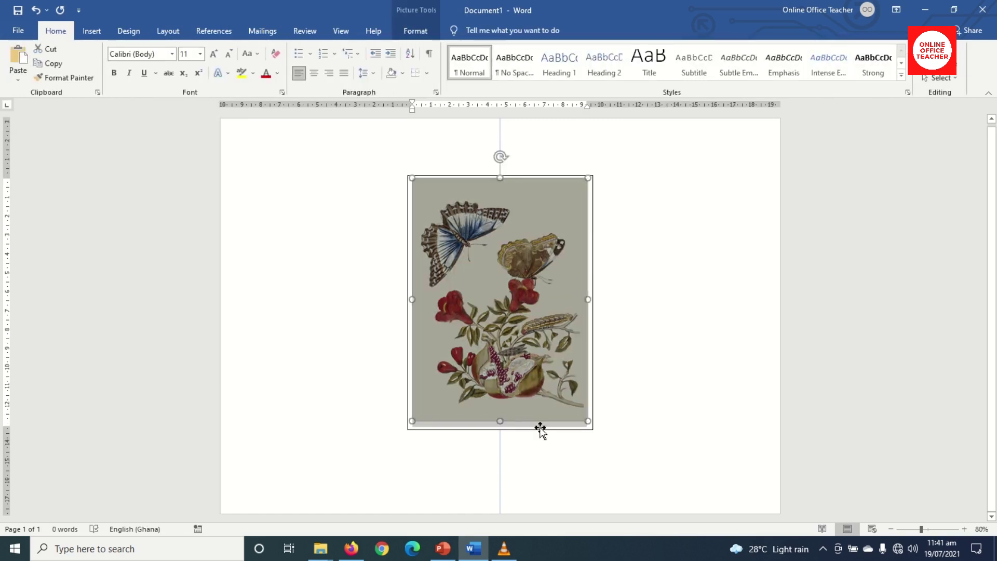
{"action": "left_click_drag", "start_coordinate": [592, 430], "coordinate": [762, 482]}
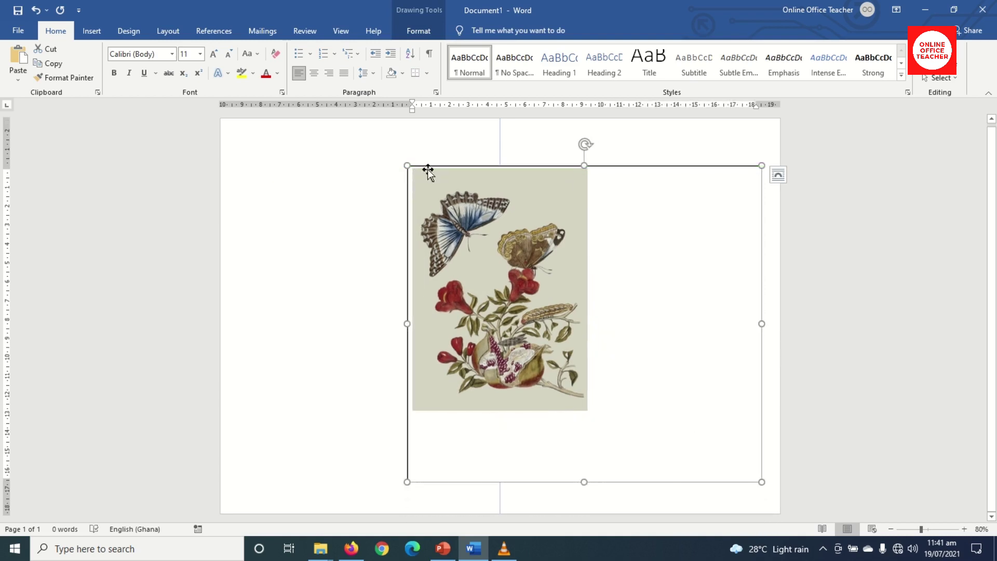
{"action": "left_click_drag", "start_coordinate": [590, 167], "coordinate": [584, 141]}
{"action": "left_click_drag", "start_coordinate": [630, 169], "coordinate": [694, 130]}
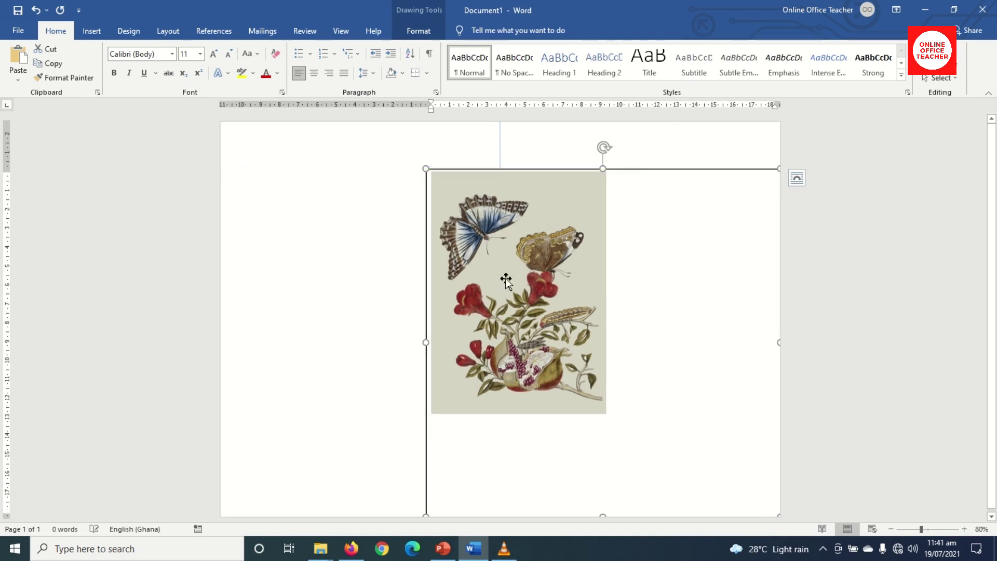
{"action": "left_click_drag", "start_coordinate": [426, 343], "coordinate": [513, 352]}
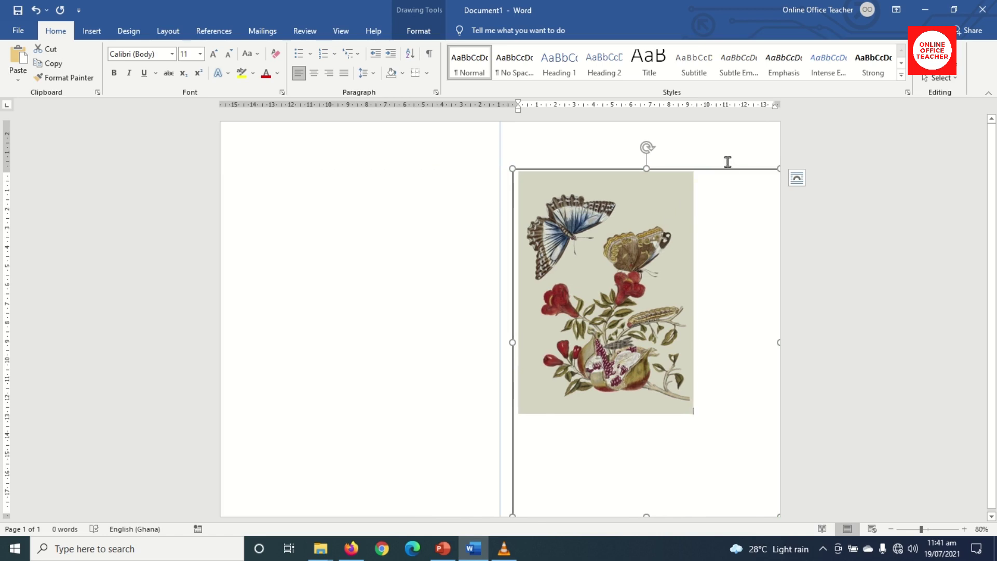
{"action": "left_click_drag", "start_coordinate": [721, 166], "coordinate": [717, 166]}
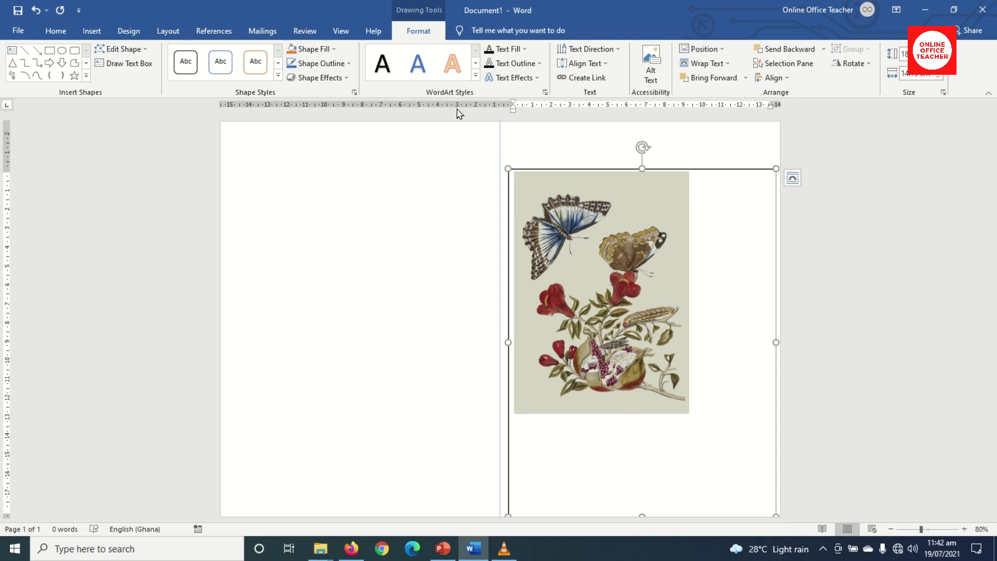
- Set the box to In Front of Text and stretch the picture to fill the right half
{"action": "left_click", "coordinate": [718, 70]}
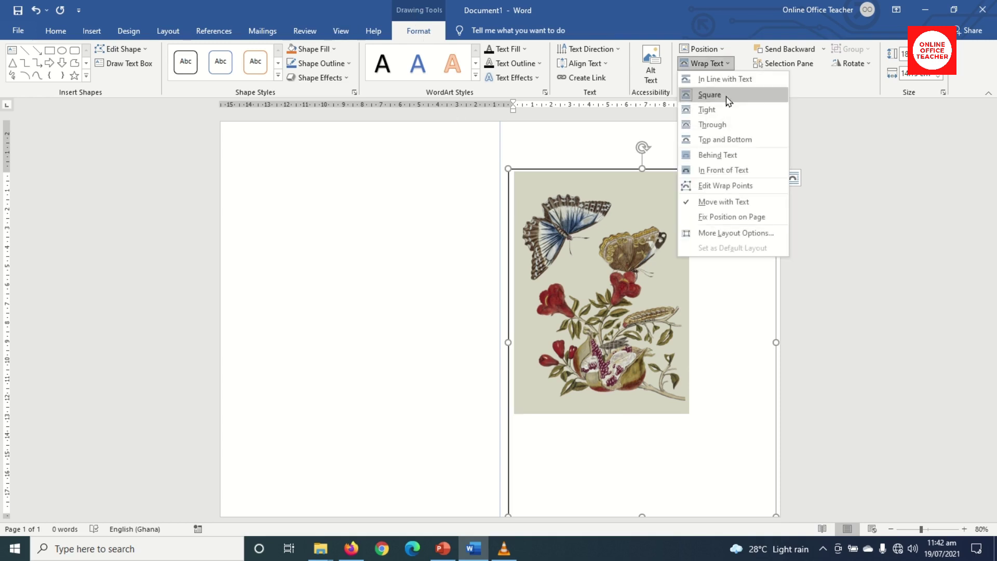
{"action": "left_click", "coordinate": [734, 170]}
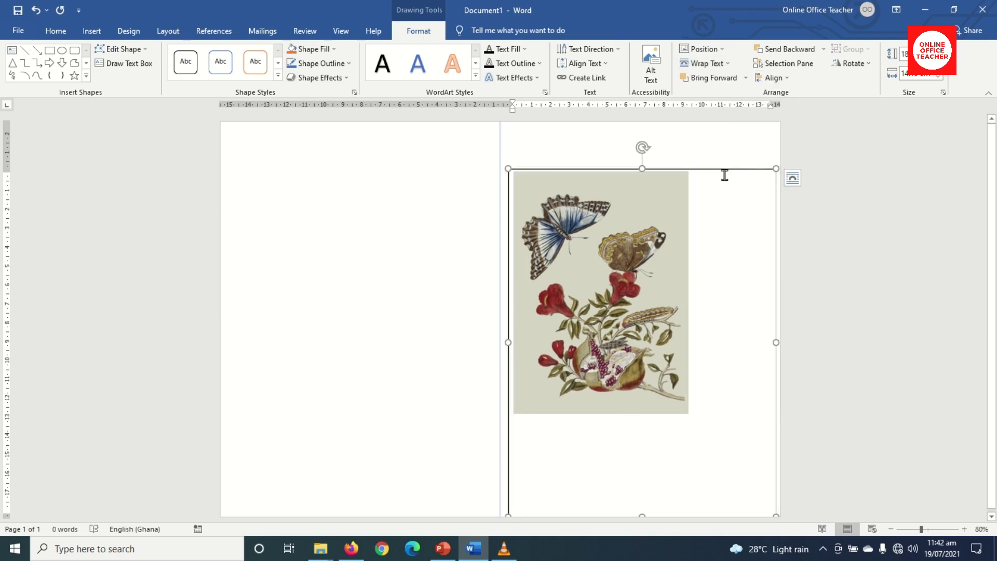
{"action": "mouse_move", "coordinate": [732, 172]}
{"action": "left_mouse_down"}
{"action": "mouse_move", "coordinate": [732, 126]}
{"action": "mouse_move", "coordinate": [720, 110]}
{"action": "mouse_move", "coordinate": [744, 172]}
{"action": "left_mouse_up"}
{"action": "left_click", "coordinate": [623, 259]}
{"action": "left_click_drag", "start_coordinate": [683, 363], "coordinate": [803, 512]}
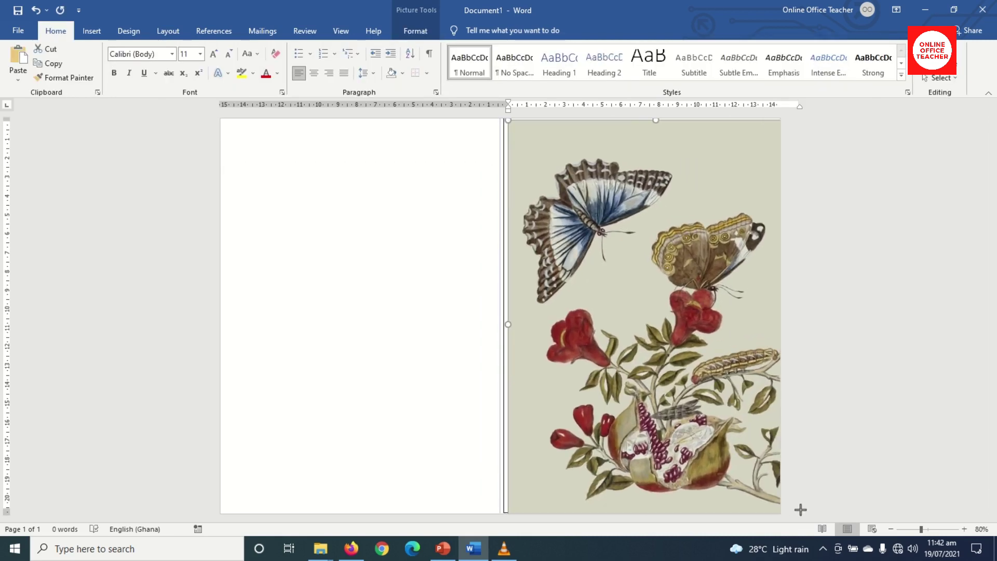
{"action": "left_click_drag", "start_coordinate": [801, 510], "coordinate": [799, 509]}
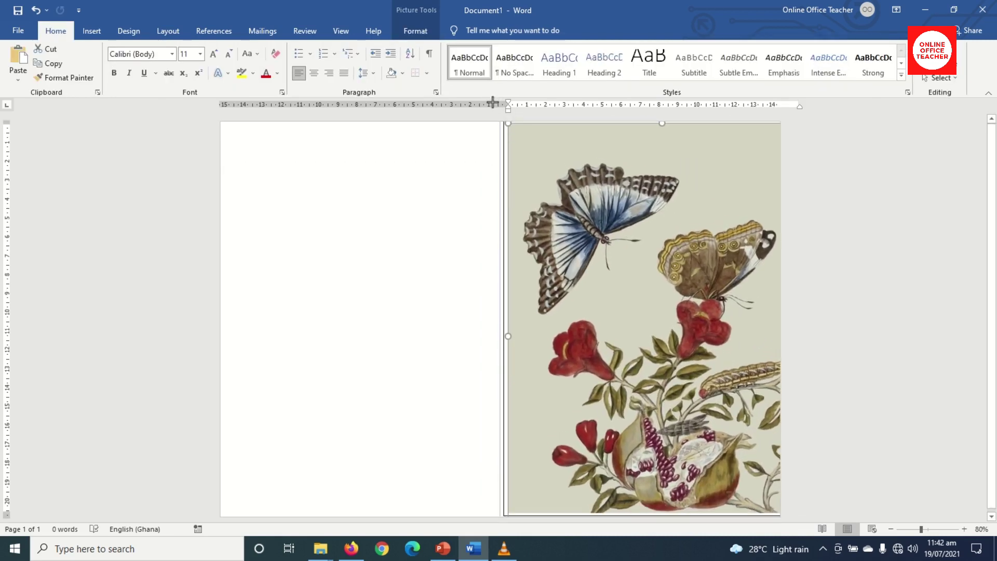
{"action": "left_click", "coordinate": [517, 152]}
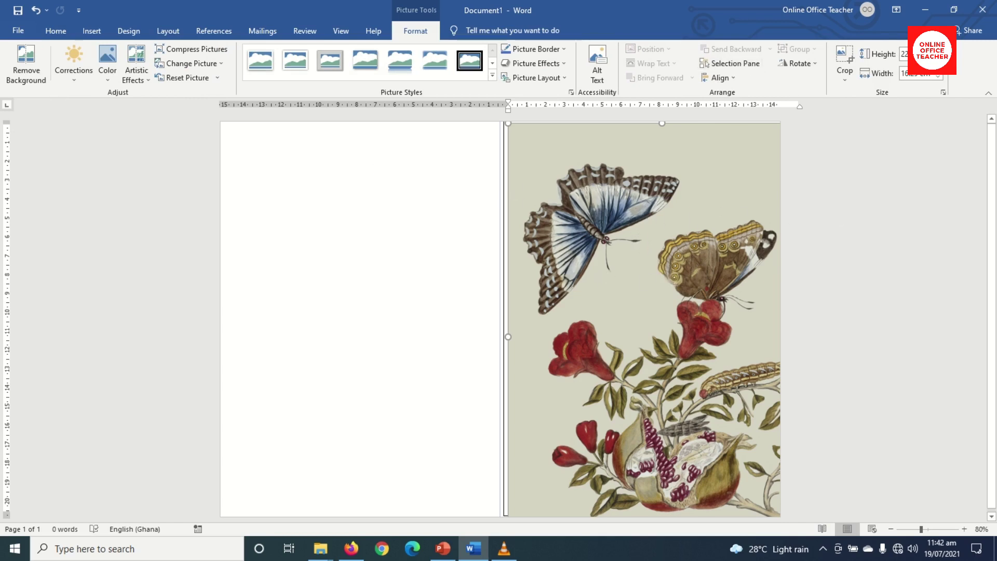
{"action": "left_click", "coordinate": [506, 232]}
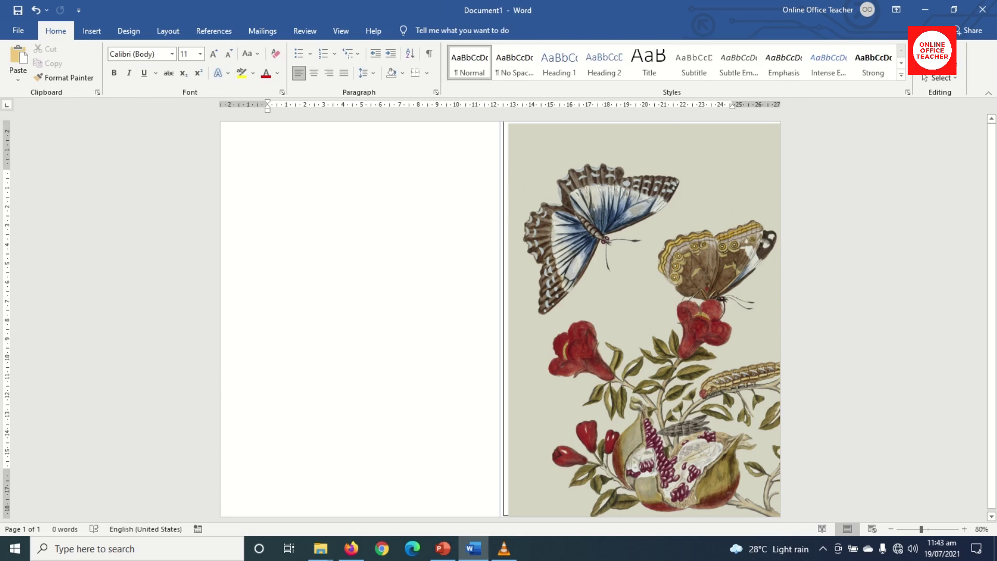
- Undo the last two picture moves and give the picture frame No Fill and No Outline
{"action": "left_click", "coordinate": [506, 222]}
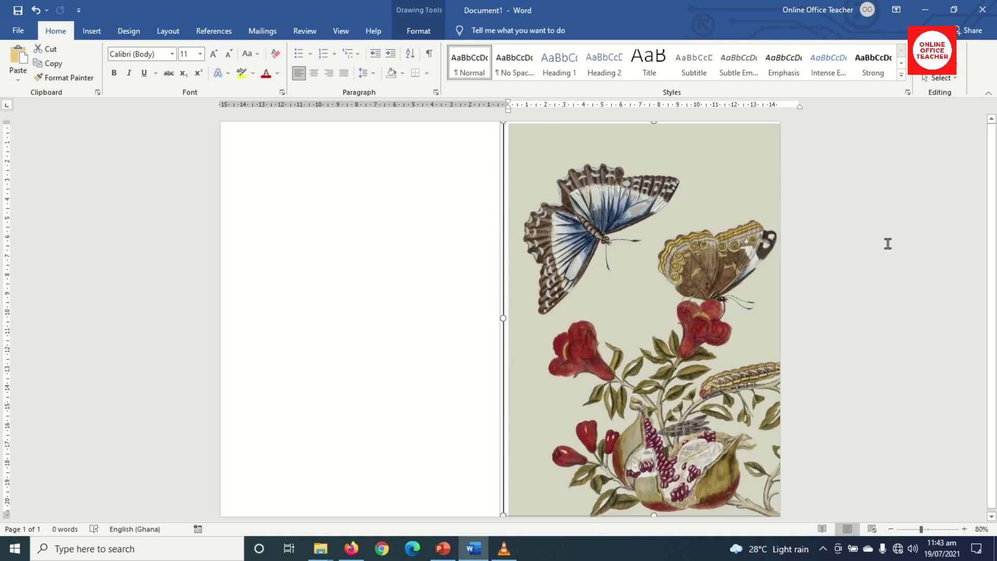
{"action": "key", "text": "ctrl+z"}
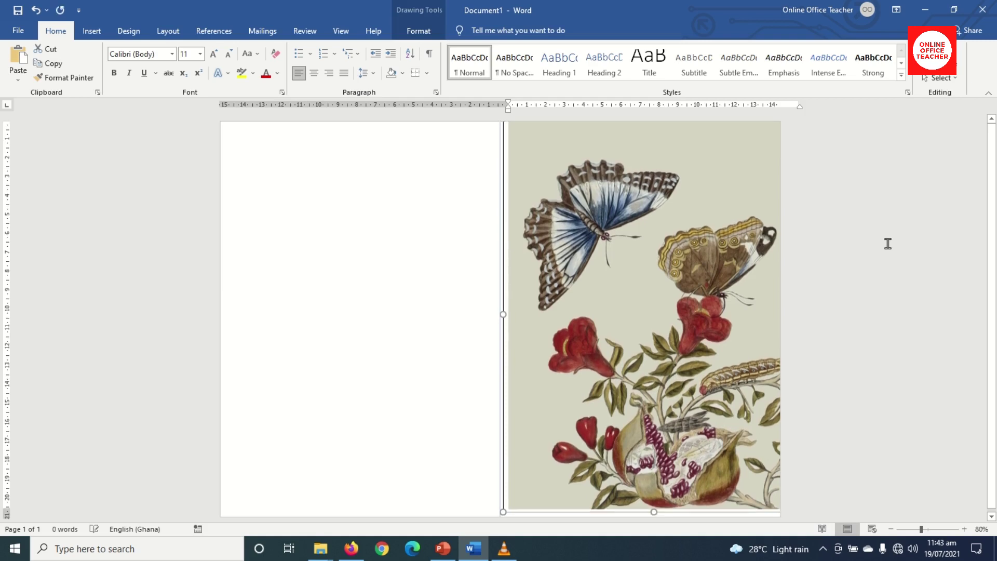
{"action": "key", "text": "ctrl+z"}
{"action": "key", "text": "ctrl+z"}
{"action": "key", "text": "ctrl+z"}
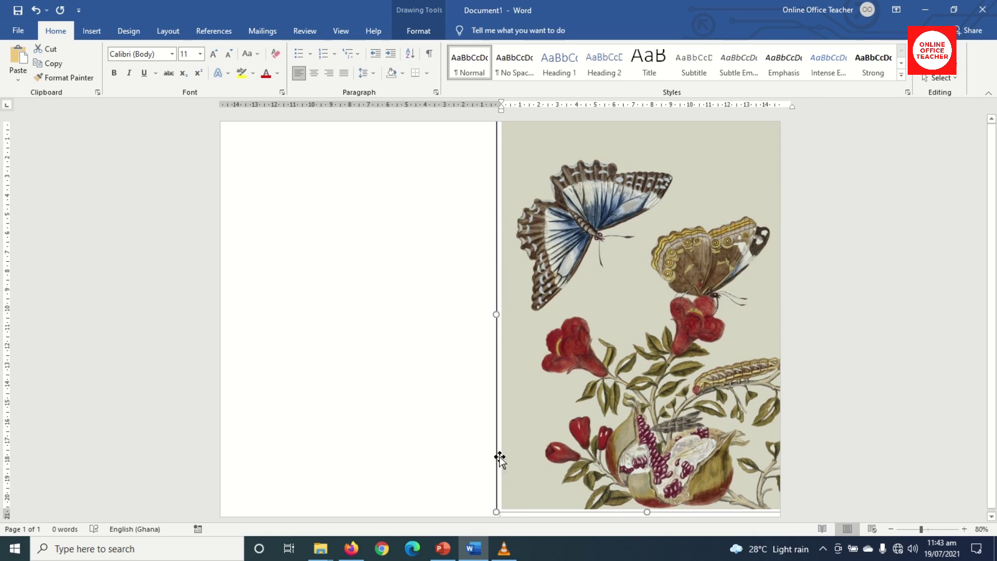
{"action": "left_click", "coordinate": [418, 31]}
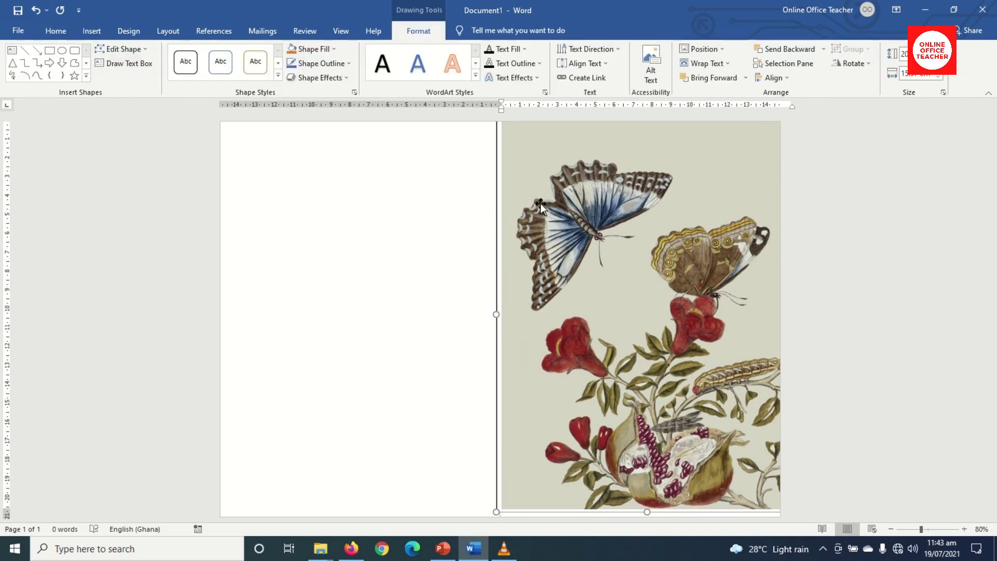
{"action": "left_click", "coordinate": [312, 49]}
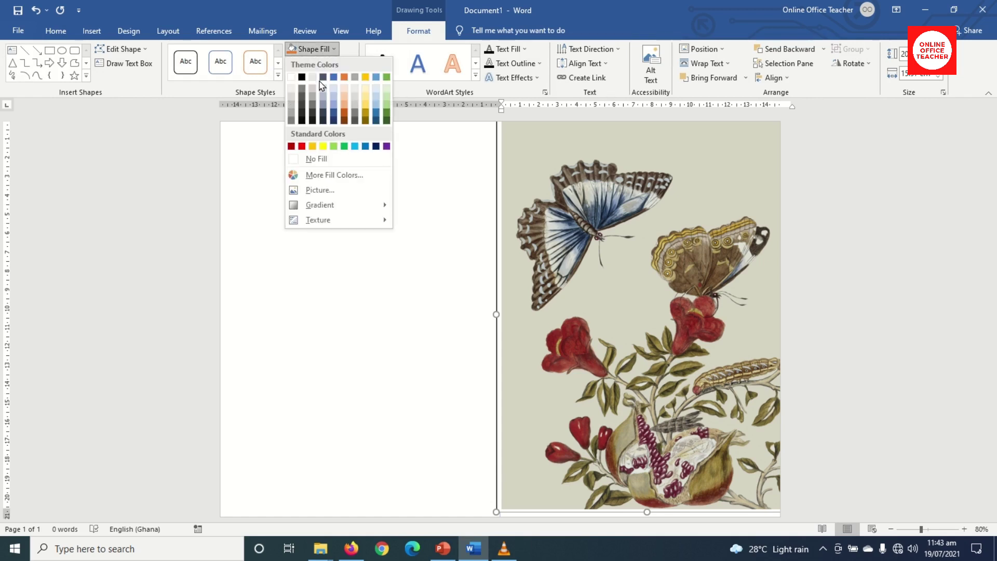
{"action": "left_click", "coordinate": [322, 160]}
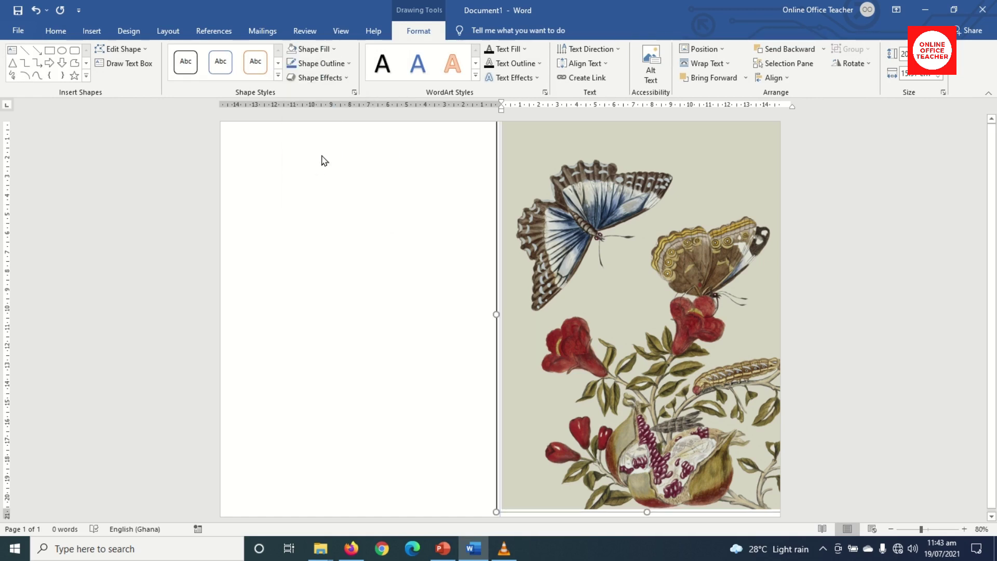
{"action": "left_click", "coordinate": [346, 63]}
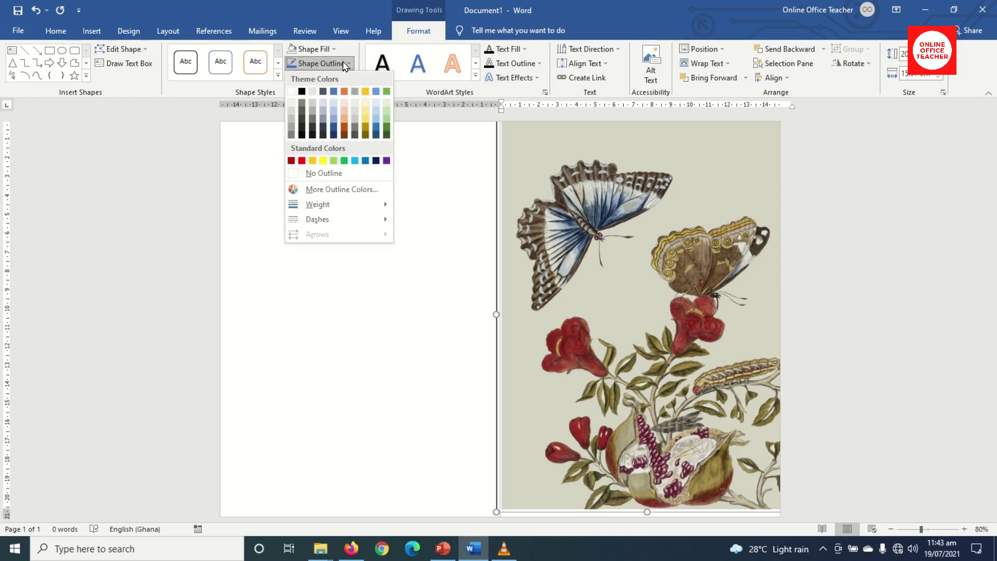
{"action": "left_click", "coordinate": [322, 175]}
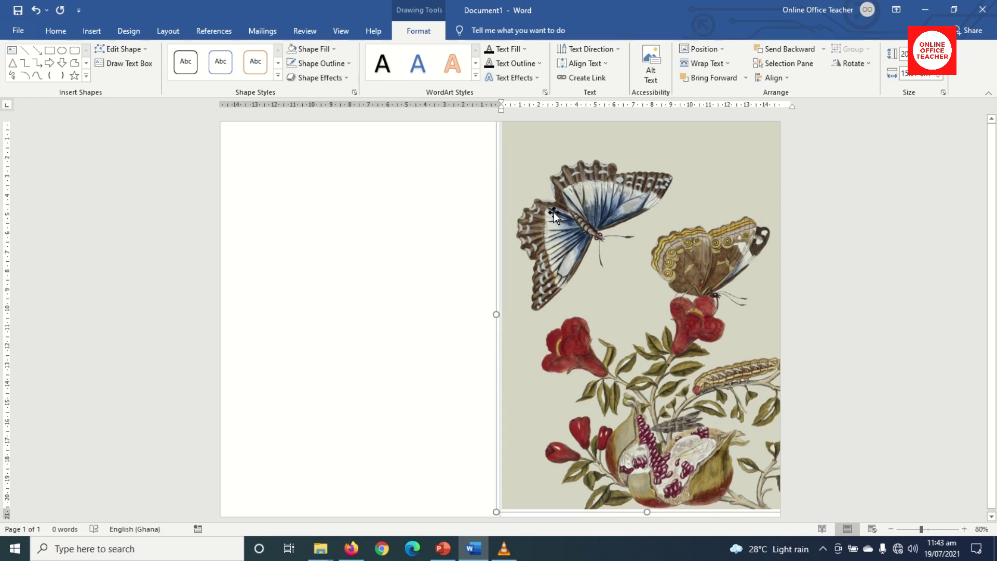
- Nudge the picture left and down, then stretch its top edge up to the page top
{"action": "key", "text": "Left"}
{"action": "key", "text": "Left"}
{"action": "key", "text": "Left"}
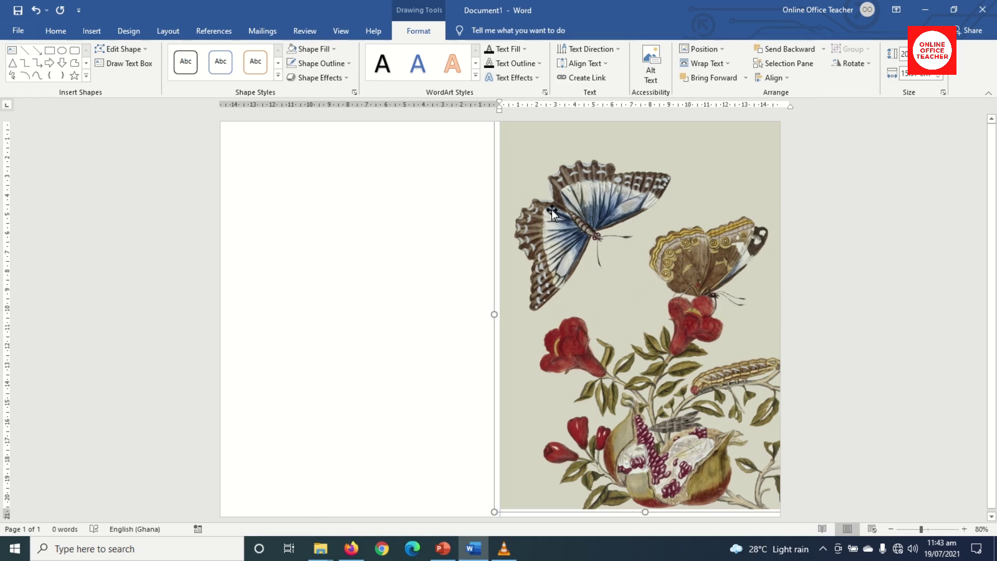
{"action": "key", "text": "Down"}
{"action": "key", "text": "Down"}
{"action": "key", "text": "Down"}
{"action": "key", "text": "Down"}
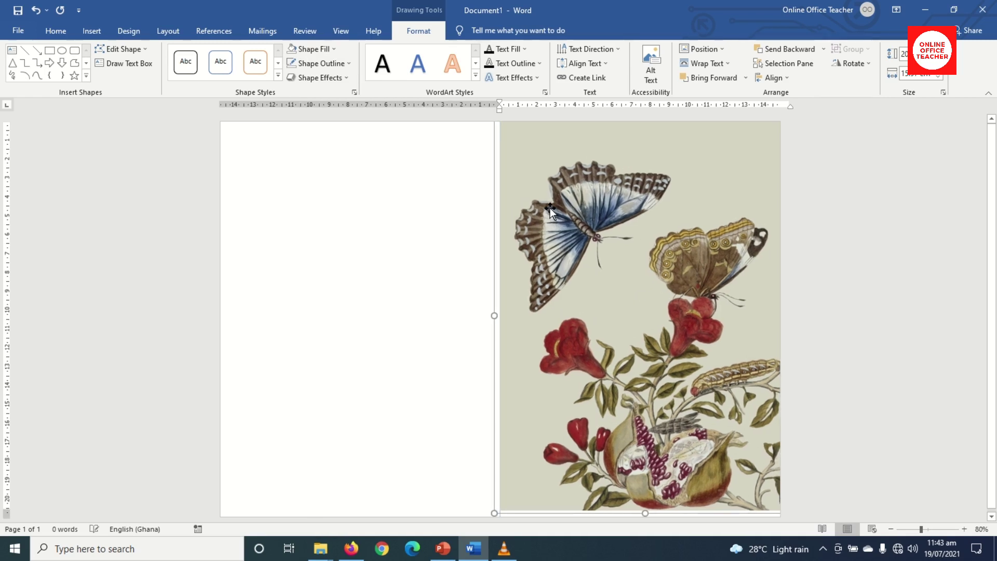
{"action": "key", "text": "Down"}
{"action": "key", "text": "Down"}
{"action": "key", "text": "Down"}
{"action": "key", "text": "Down"}
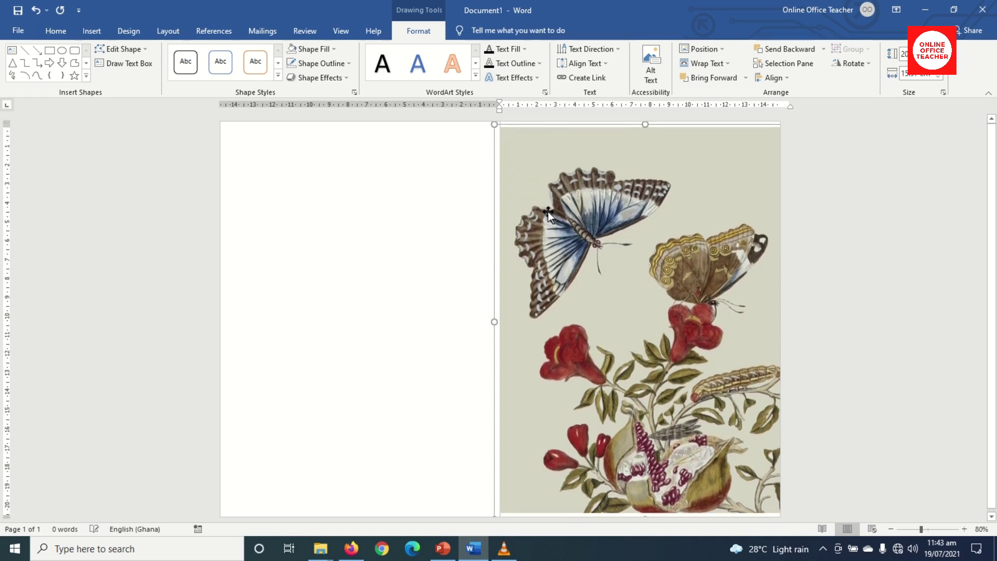
{"action": "key", "text": "Down"}
{"action": "key", "text": "Down"}
{"action": "key", "text": "Down"}
{"action": "key", "text": "Down"}
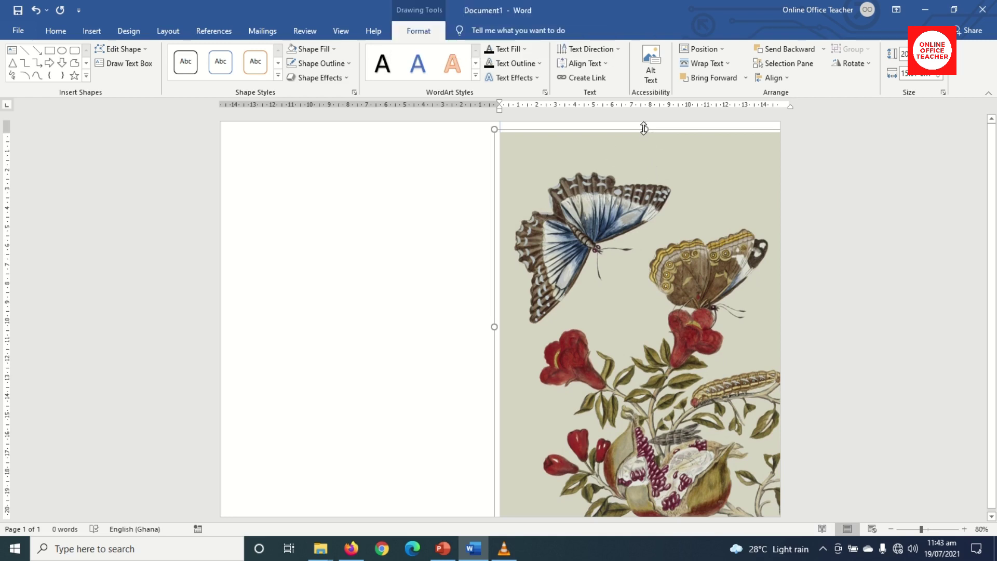
{"action": "left_click_drag", "start_coordinate": [643, 129], "coordinate": [639, 104]}
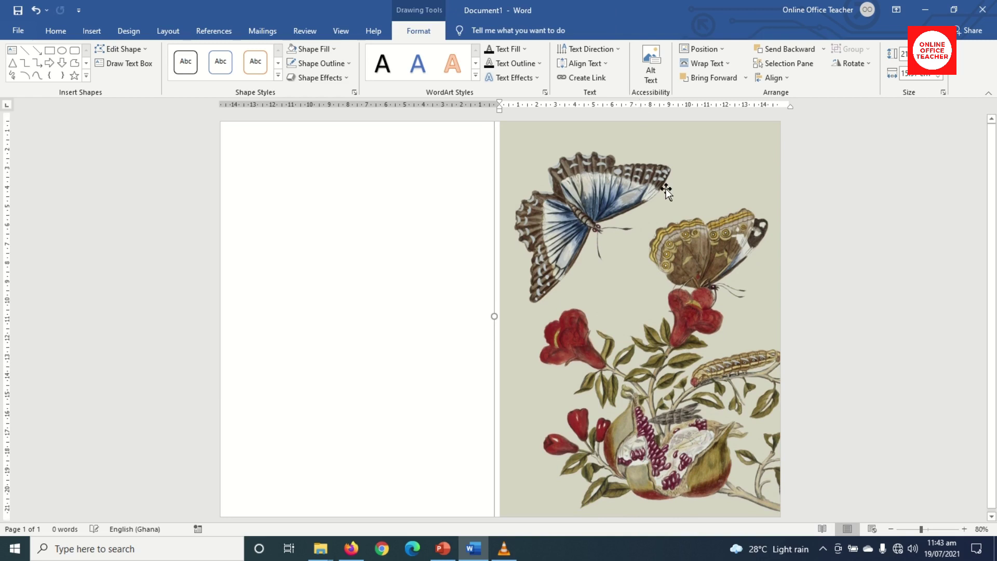
{"action": "left_click", "coordinate": [870, 313]}
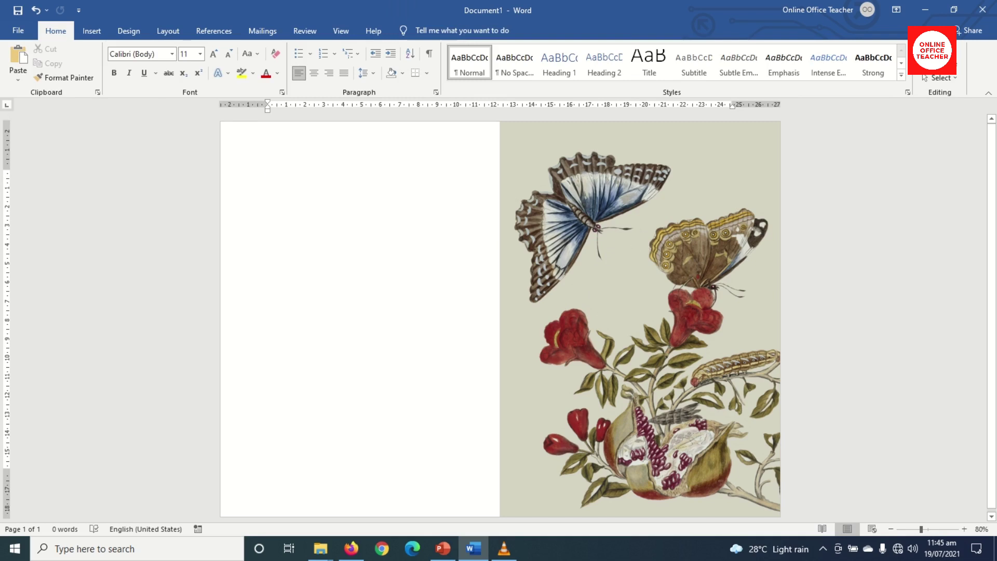
{"action": "left_click", "coordinate": [97, 35]}
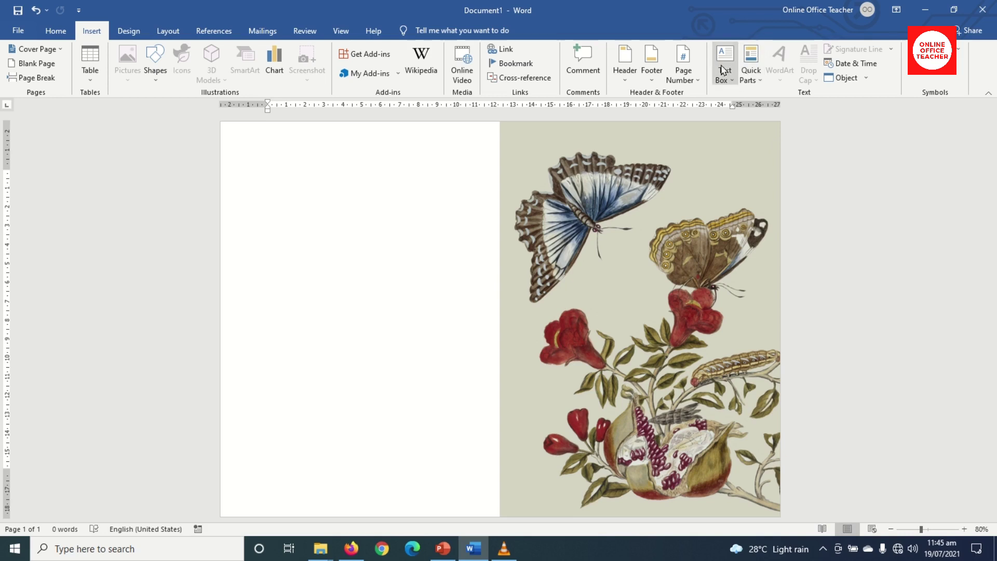
- Add a simple text box over the butterflies reading 'Happy Birthday!!!'
{"action": "left_click", "coordinate": [730, 62]}
{"action": "left_click", "coordinate": [735, 120]}
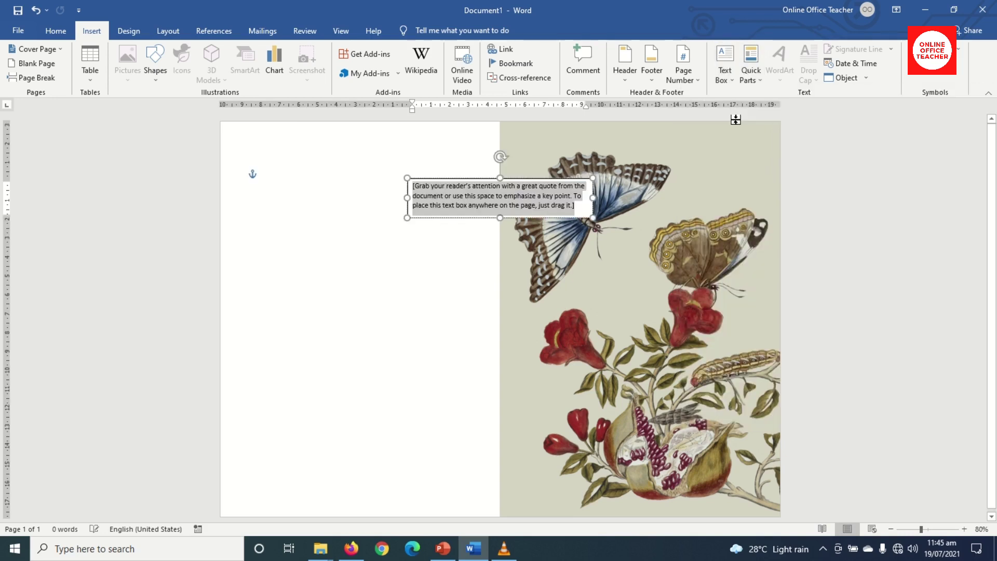
{"action": "left_click_drag", "start_coordinate": [540, 180], "coordinate": [686, 155]}
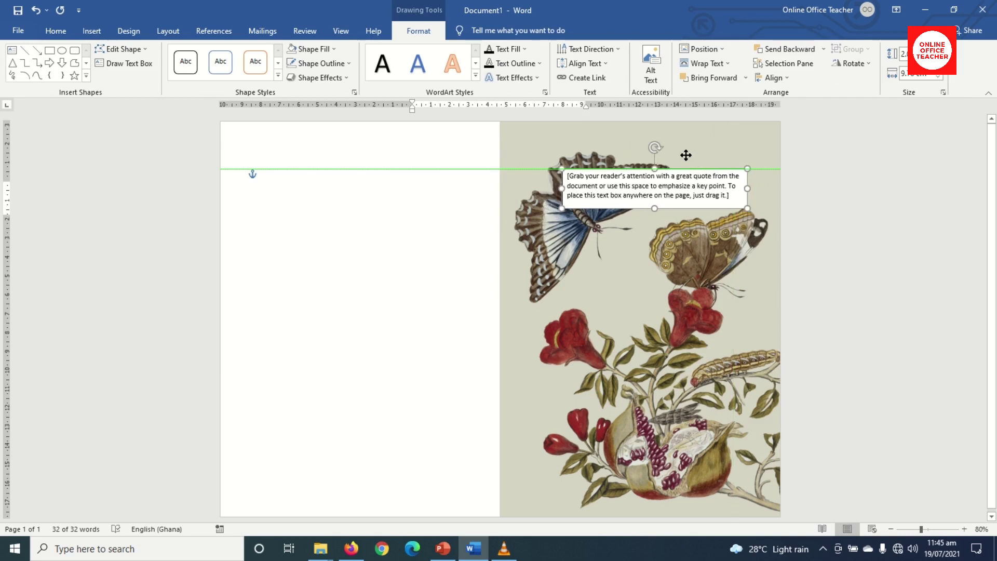
{"action": "left_click", "coordinate": [699, 183]}
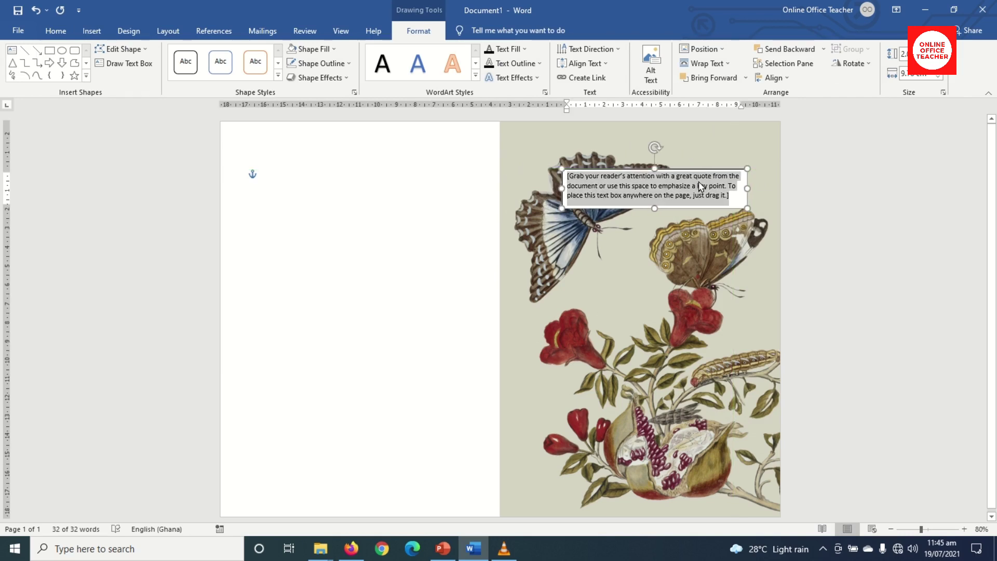
{"action": "type", "text": "Happy"}
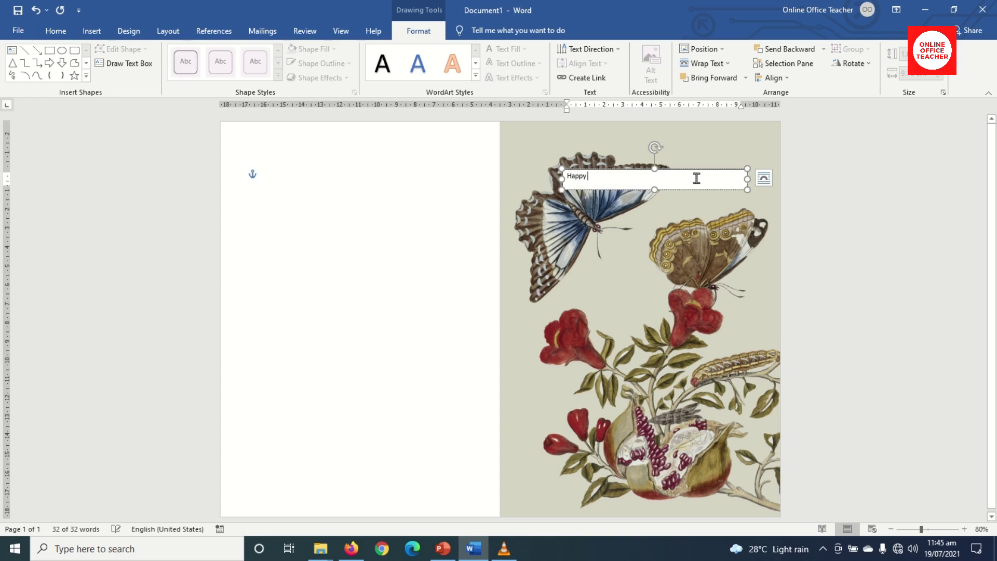
{"action": "type", "text": " Bir"}
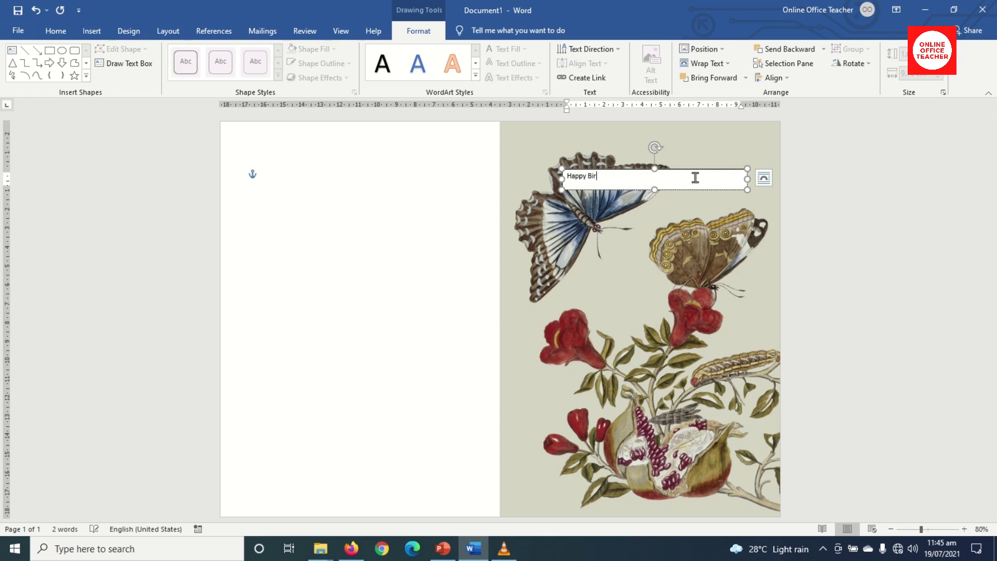
{"action": "type", "text": "thday"}
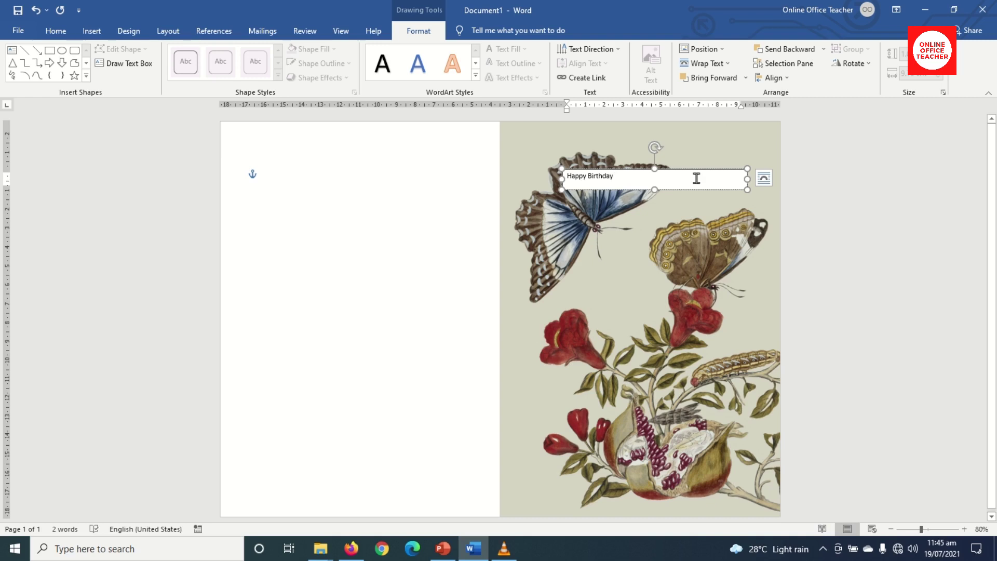
{"action": "type", "text": "!!!"}
- Remove the text box's fill and outline so it is transparent and borderless
{"action": "left_click", "coordinate": [685, 171]}
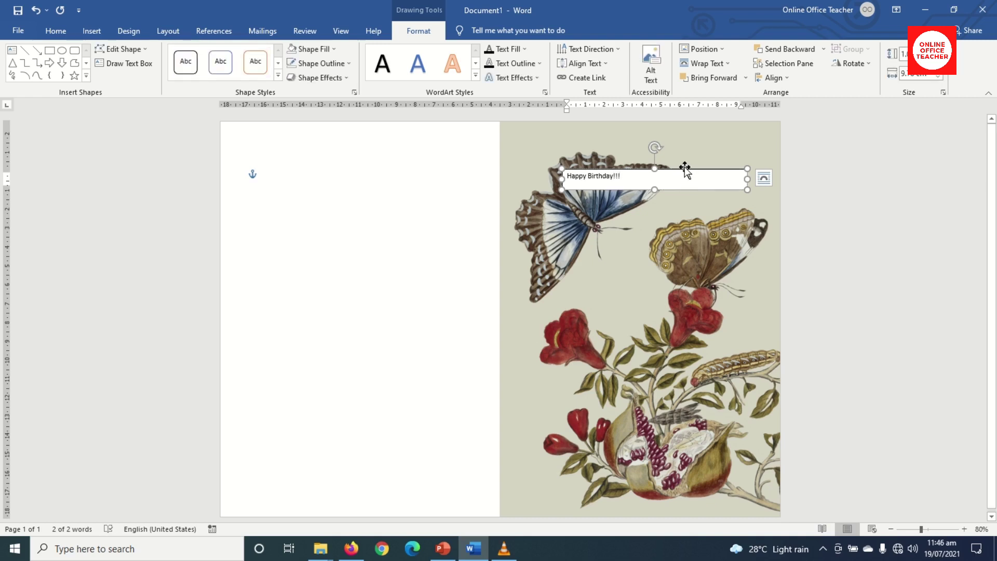
{"action": "left_click", "coordinate": [331, 51]}
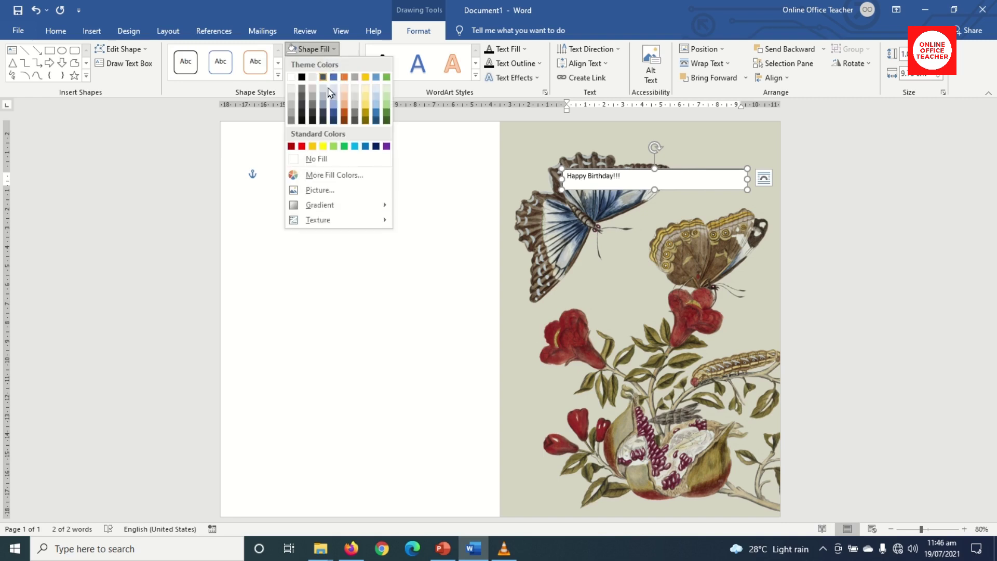
{"action": "left_click", "coordinate": [331, 157]}
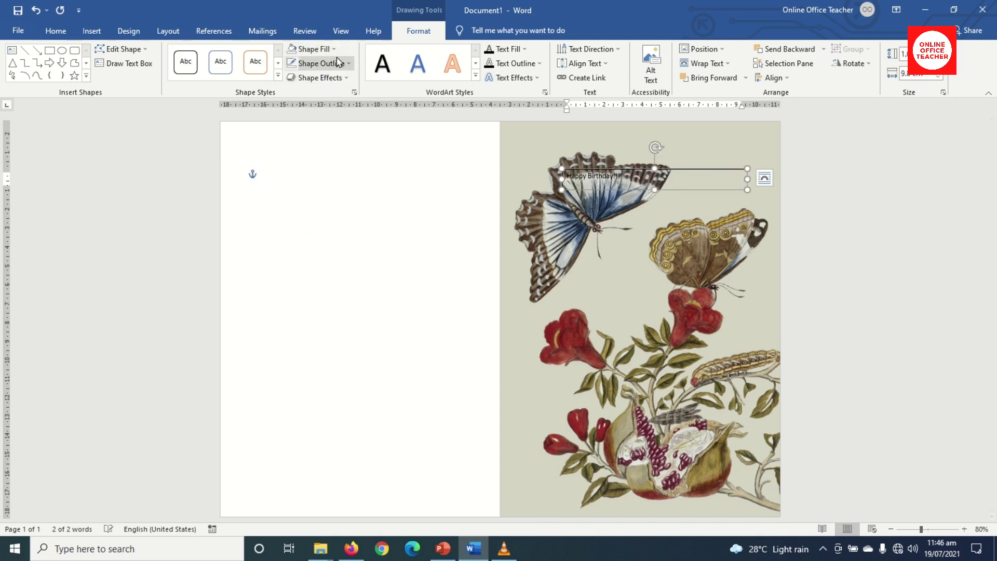
{"action": "left_click", "coordinate": [337, 64]}
{"action": "left_click", "coordinate": [333, 176]}
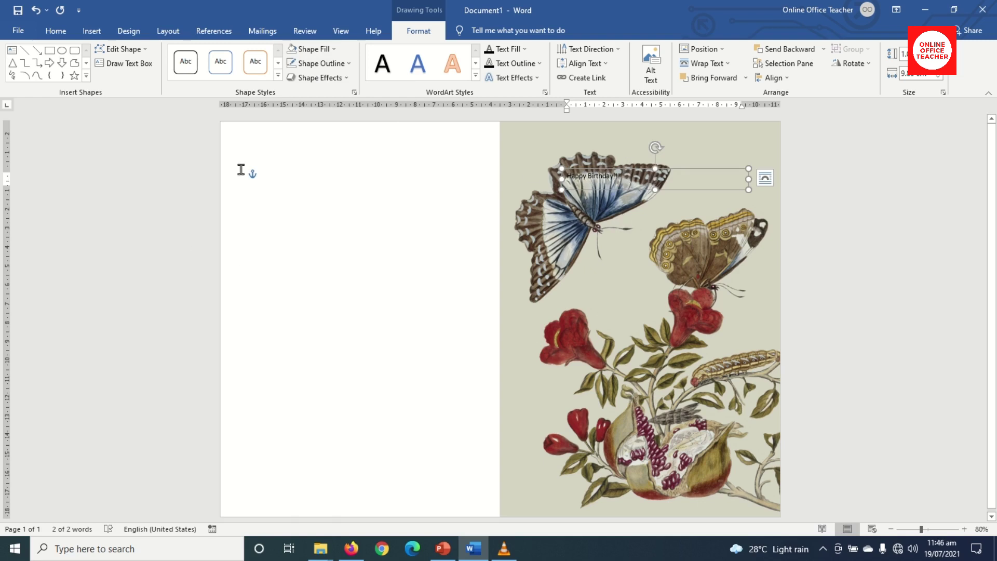
{"action": "left_click", "coordinate": [57, 34]}
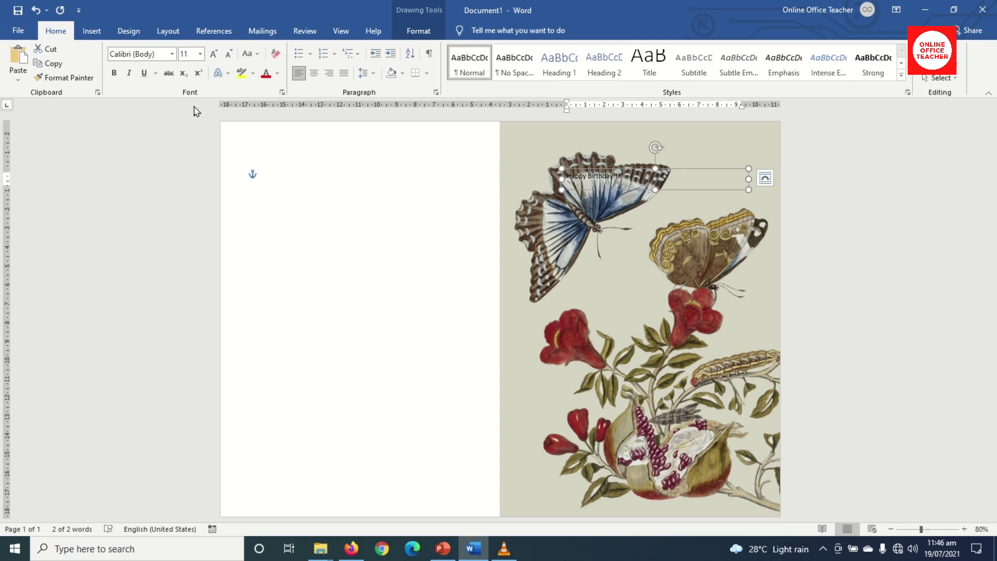
- Format the 'Happy Birthday!!!' title in Forte at 48 pt
{"action": "left_click", "coordinate": [172, 54]}
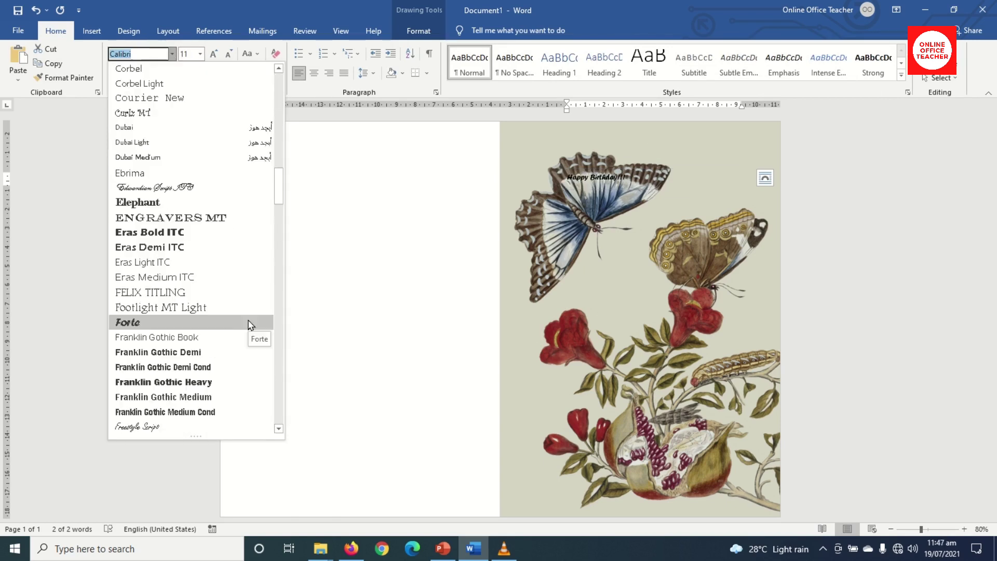
{"action": "left_click", "coordinate": [161, 325]}
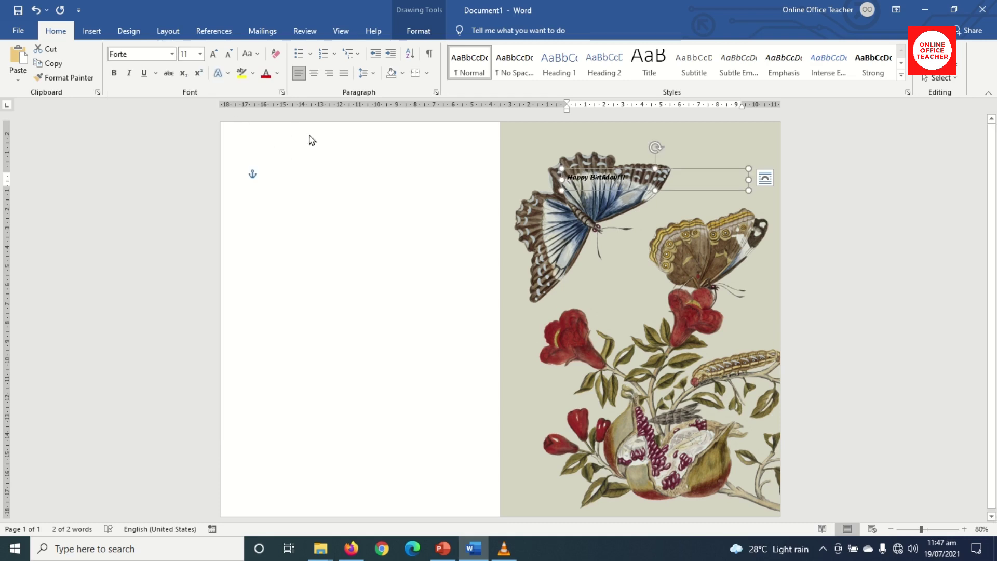
{"action": "left_click", "coordinate": [213, 54]}
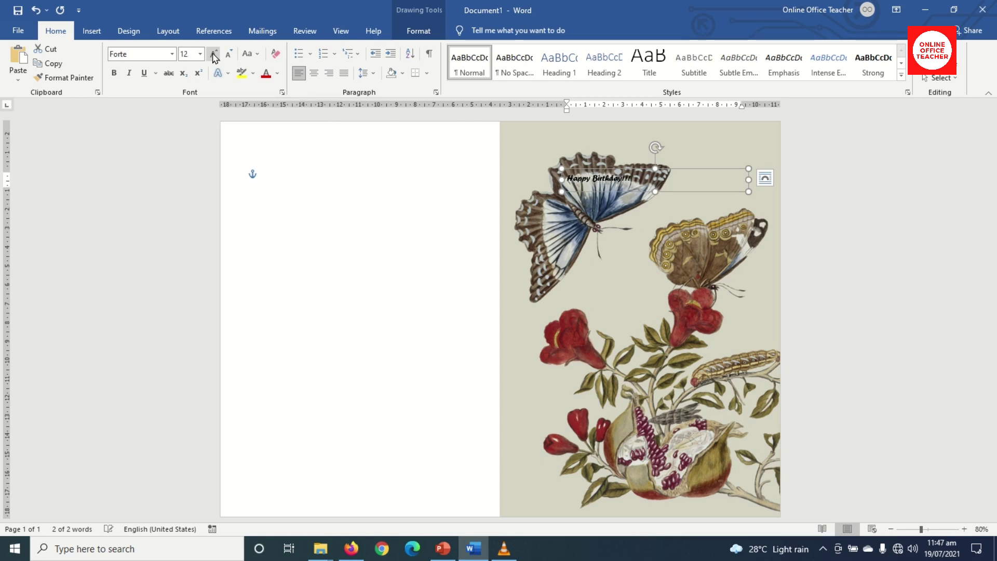
{"action": "left_click", "coordinate": [214, 54]}
{"action": "left_click", "coordinate": [214, 54]}
{"action": "left_click", "coordinate": [214, 54]}
{"action": "left_click", "coordinate": [213, 54]}
{"action": "left_click", "coordinate": [213, 54]}
{"action": "left_click", "coordinate": [213, 54]}
{"action": "left_click", "coordinate": [214, 54]}
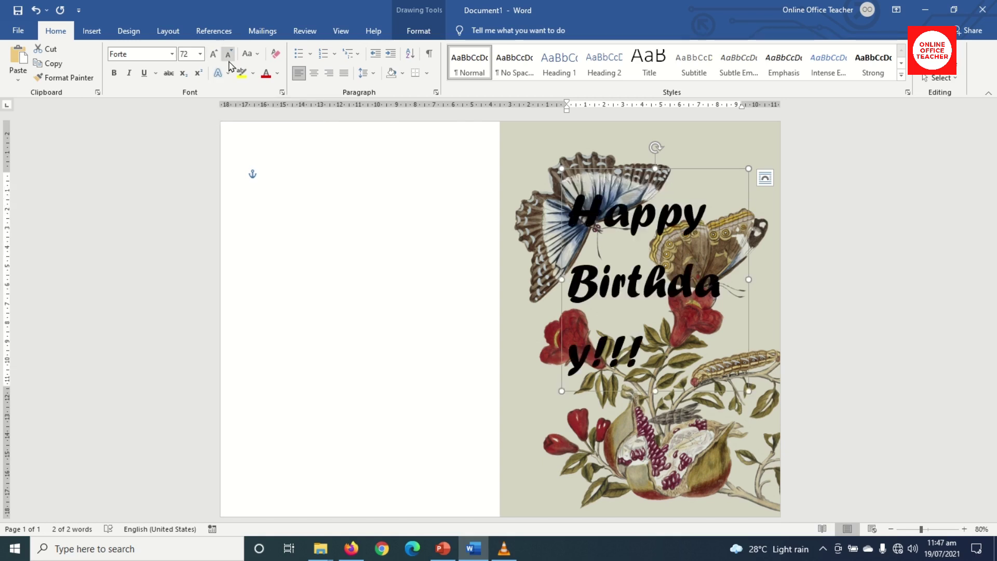
{"action": "left_click", "coordinate": [228, 54]}
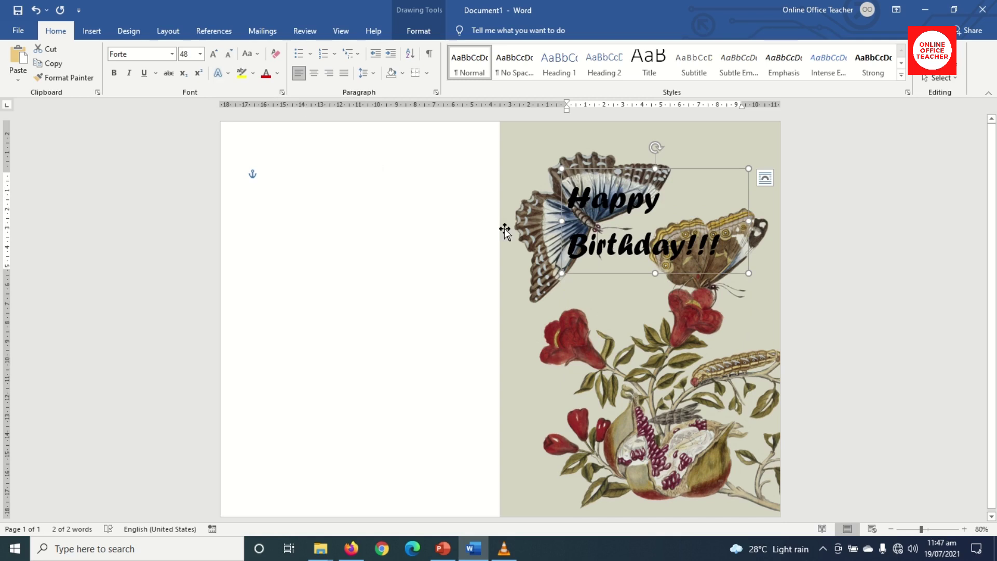
- Widen the title box so the text fits on one line and move it lower
{"action": "left_click_drag", "start_coordinate": [562, 218], "coordinate": [515, 221]}
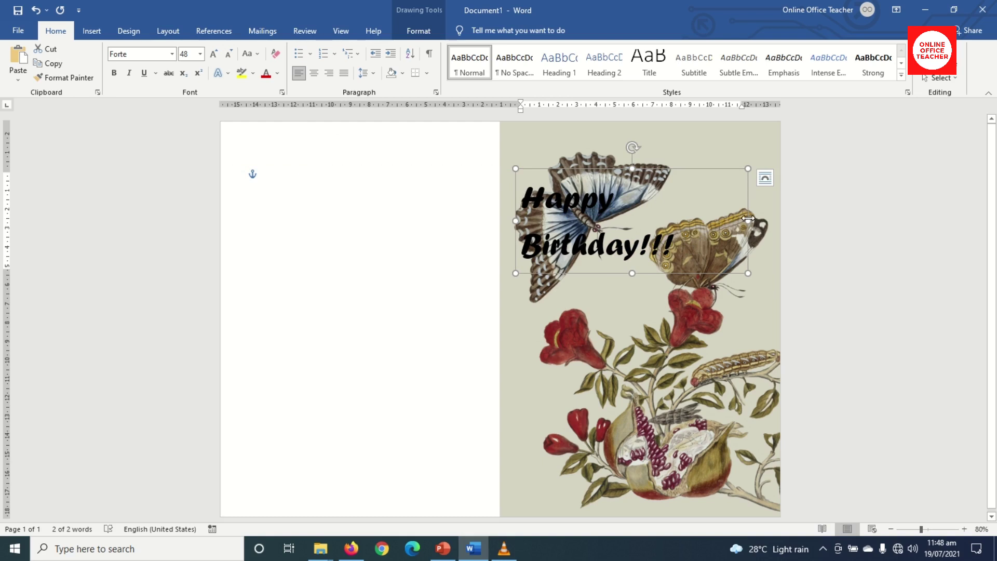
{"action": "left_click_drag", "start_coordinate": [748, 219], "coordinate": [779, 222]}
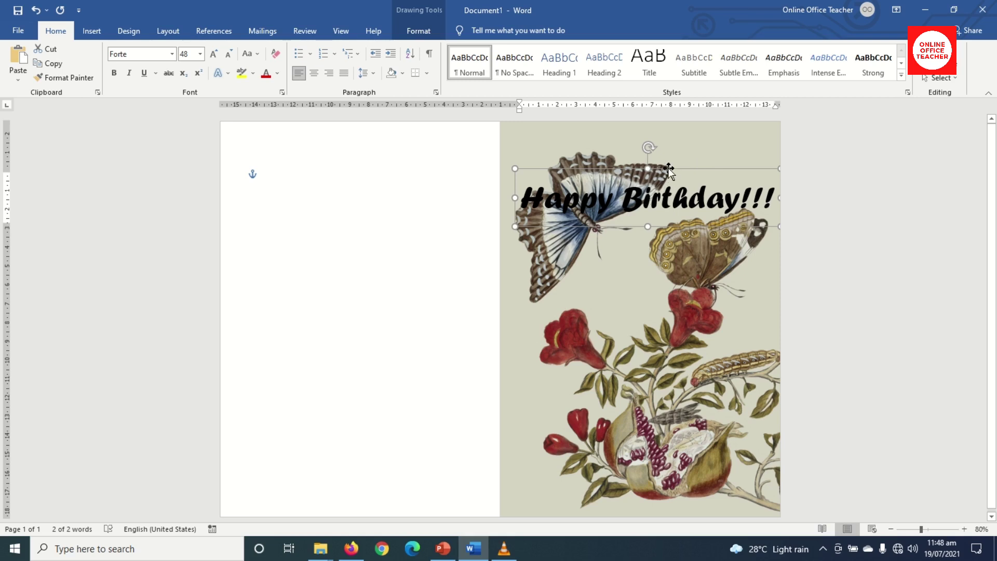
{"action": "left_click_drag", "start_coordinate": [671, 168], "coordinate": [667, 214]}
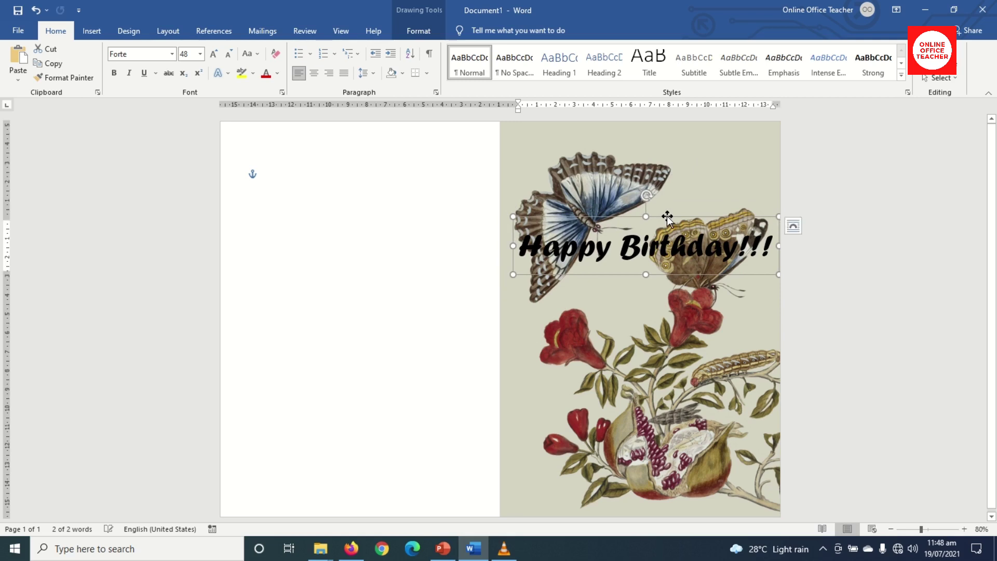
- Color the title white, paste a duplicate copy, and make the top copy light blue
{"action": "left_click", "coordinate": [278, 78]}
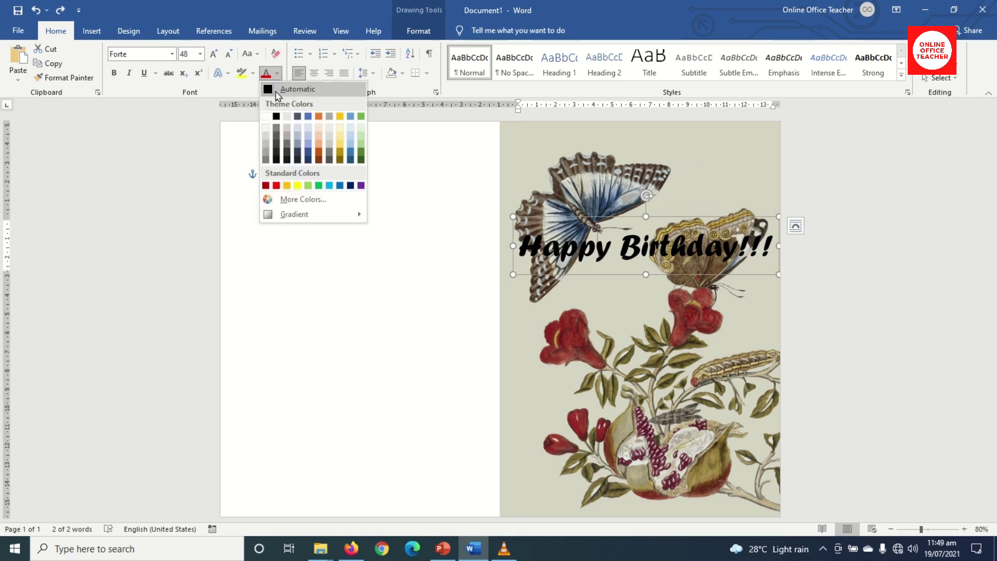
{"action": "left_click", "coordinate": [265, 127]}
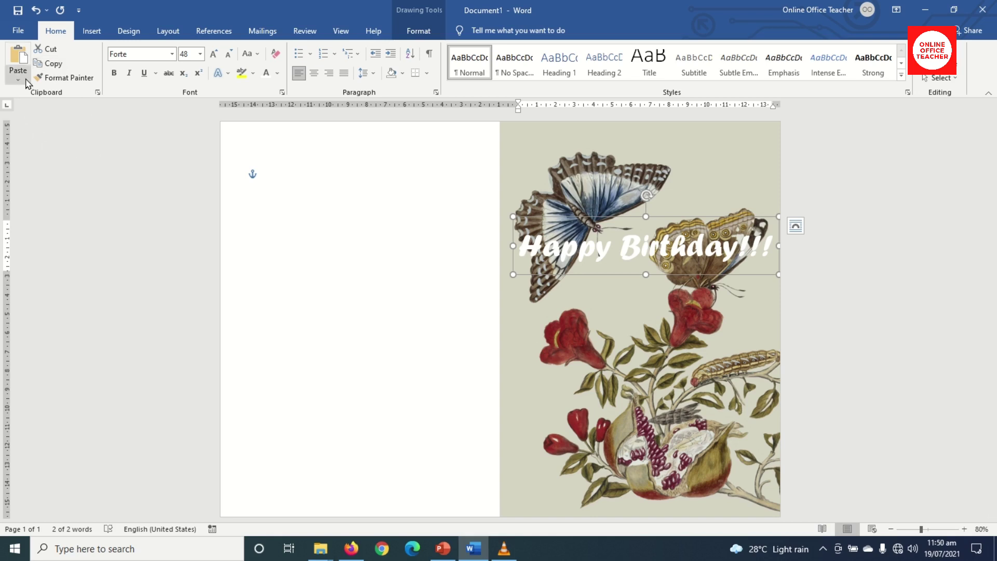
{"action": "left_click", "coordinate": [18, 57]}
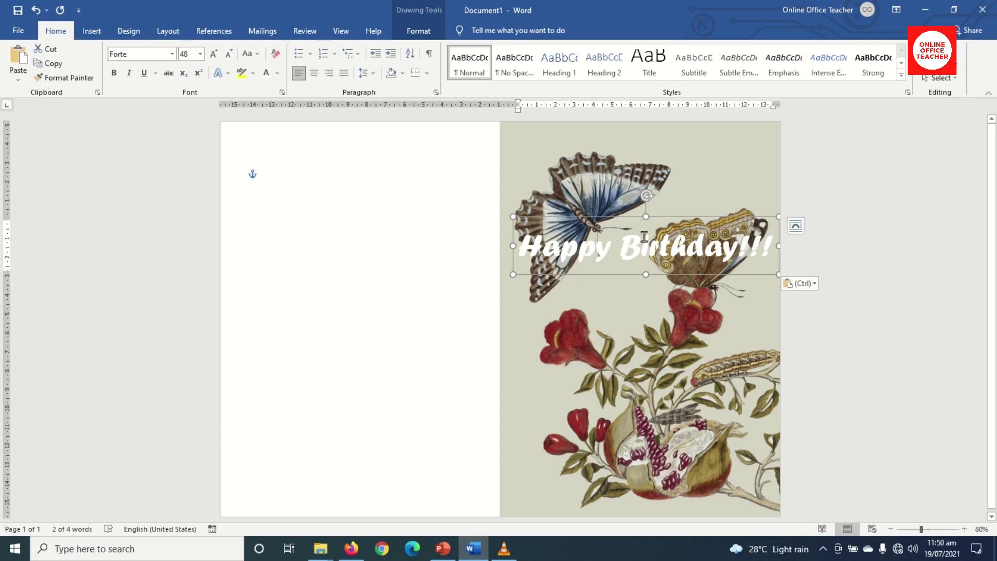
{"action": "left_click", "coordinate": [277, 73]}
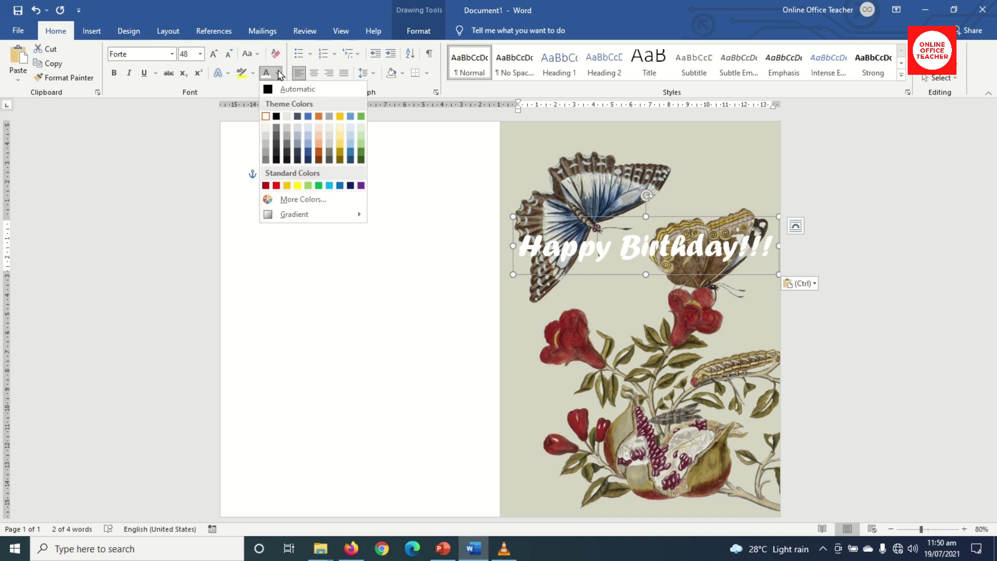
{"action": "left_click", "coordinate": [330, 186]}
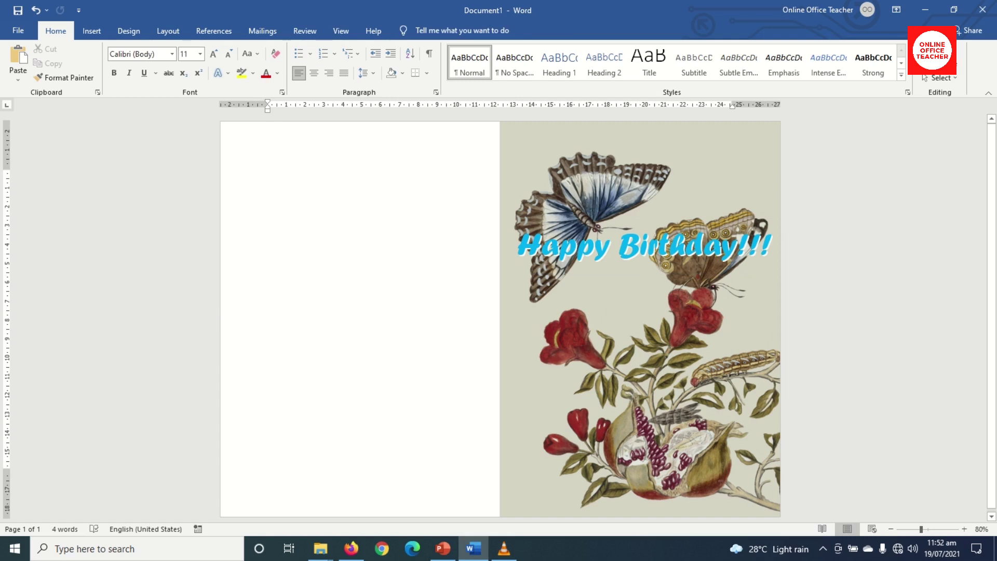
{"action": "left_click", "coordinate": [91, 31]}
- Add a simple text box on the left half and select its placeholder text
{"action": "left_click", "coordinate": [725, 67]}
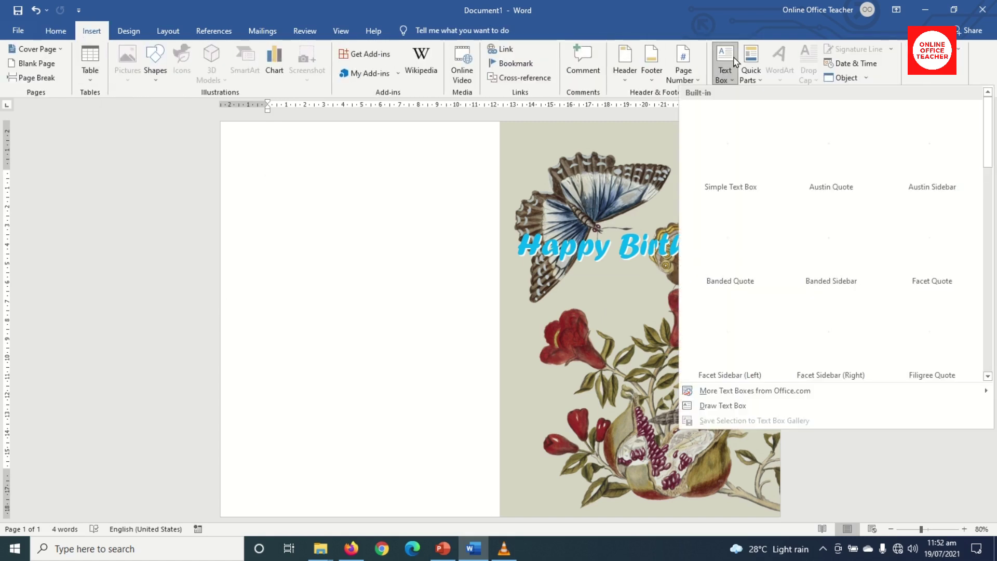
{"action": "left_click", "coordinate": [732, 132]}
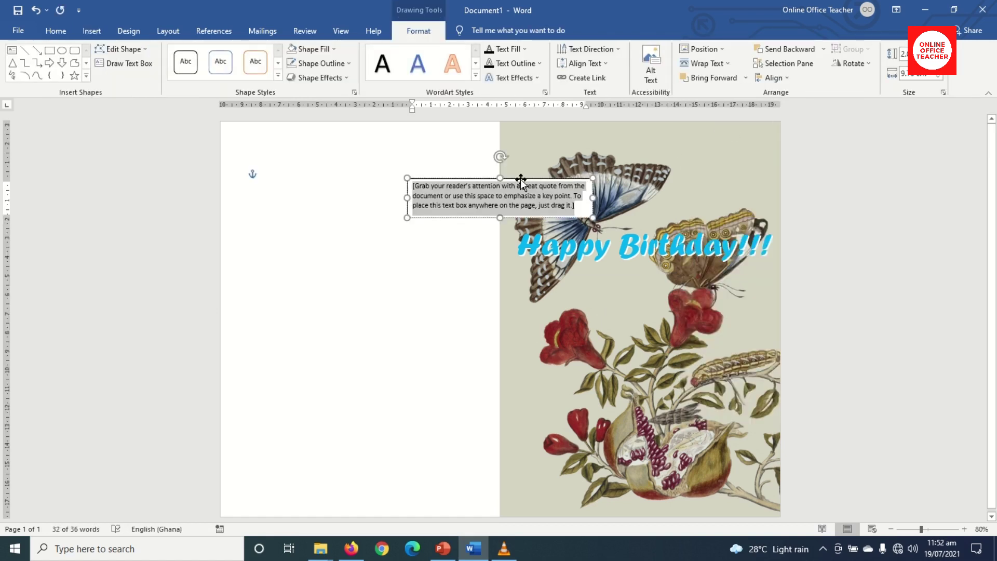
{"action": "mouse_move", "coordinate": [514, 179]}
{"action": "left_mouse_down"}
{"action": "mouse_move", "coordinate": [354, 243]}
{"action": "mouse_move", "coordinate": [381, 249]}
{"action": "mouse_move", "coordinate": [388, 272]}
{"action": "left_mouse_up"}
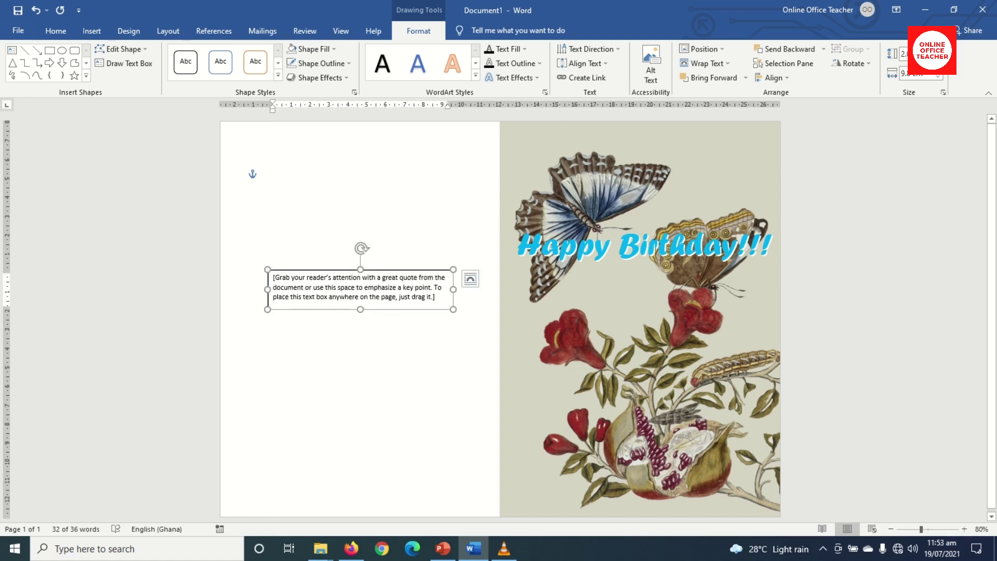
{"action": "left_click", "coordinate": [391, 292]}
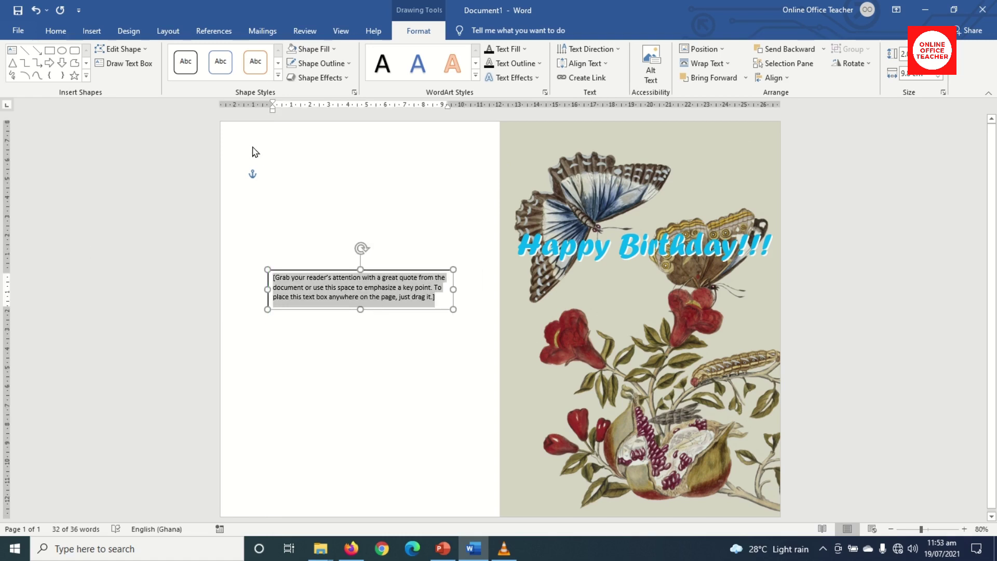
- Insert the logo-1 picture into the box, shrink it to a small square, and centre it
{"action": "left_click", "coordinate": [91, 31]}
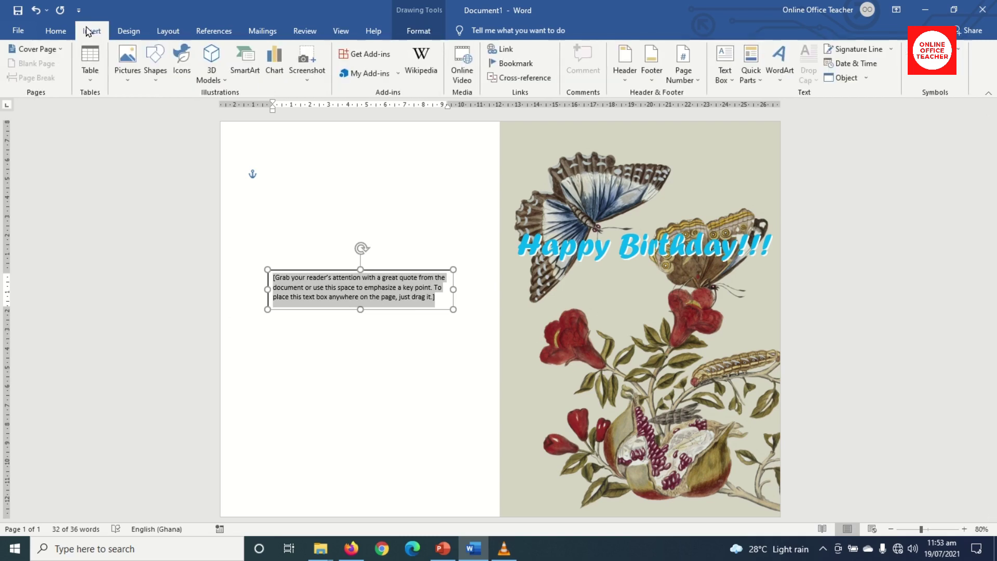
{"action": "left_click", "coordinate": [128, 72]}
{"action": "left_click", "coordinate": [152, 109]}
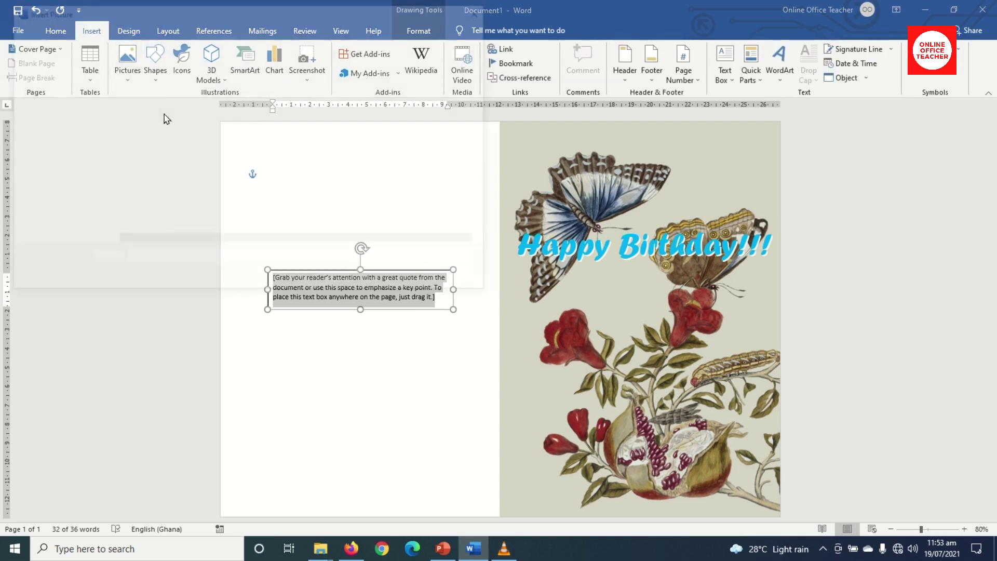
{"action": "left_click", "coordinate": [137, 97]}
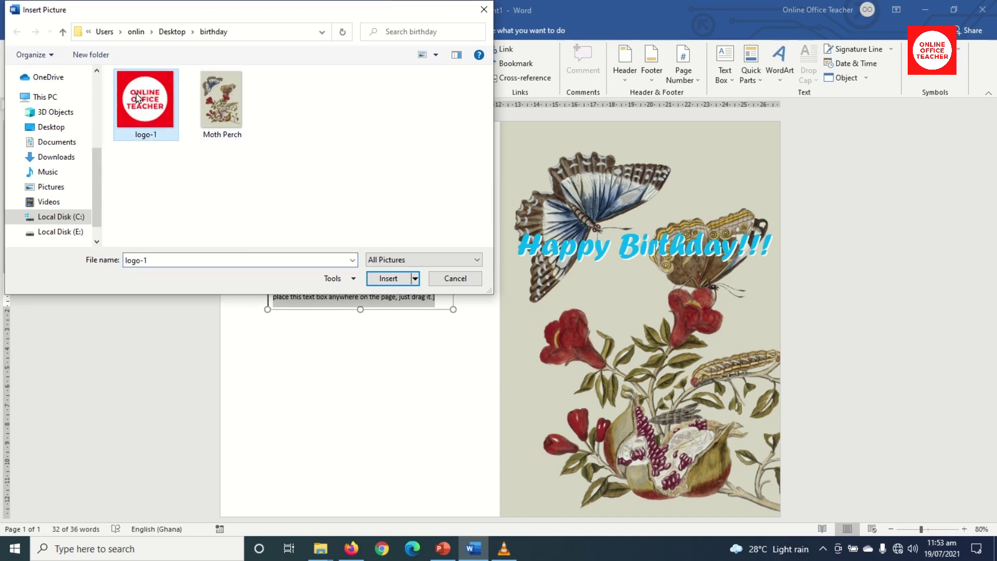
{"action": "left_click", "coordinate": [386, 279]}
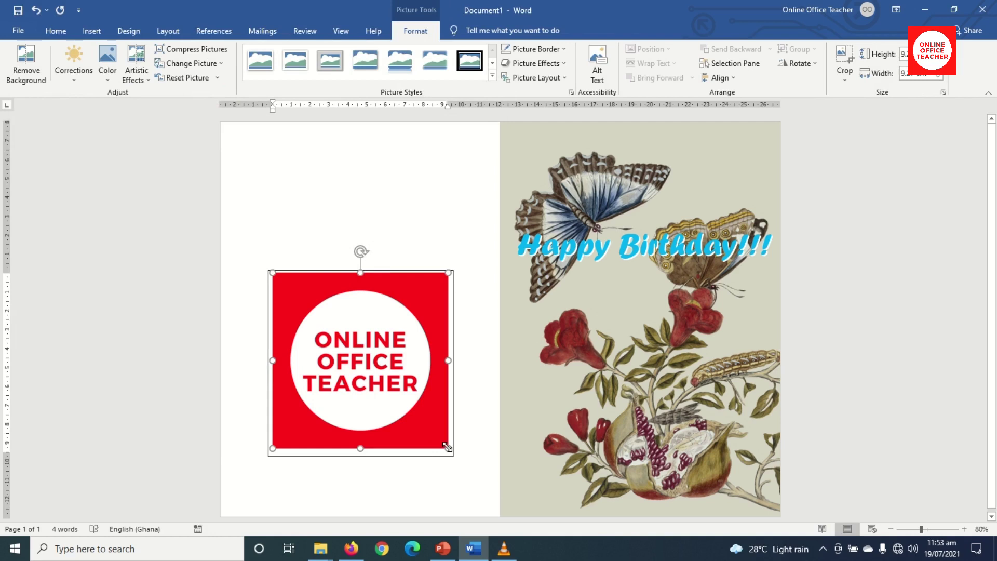
{"action": "left_click_drag", "start_coordinate": [446, 447], "coordinate": [327, 304]}
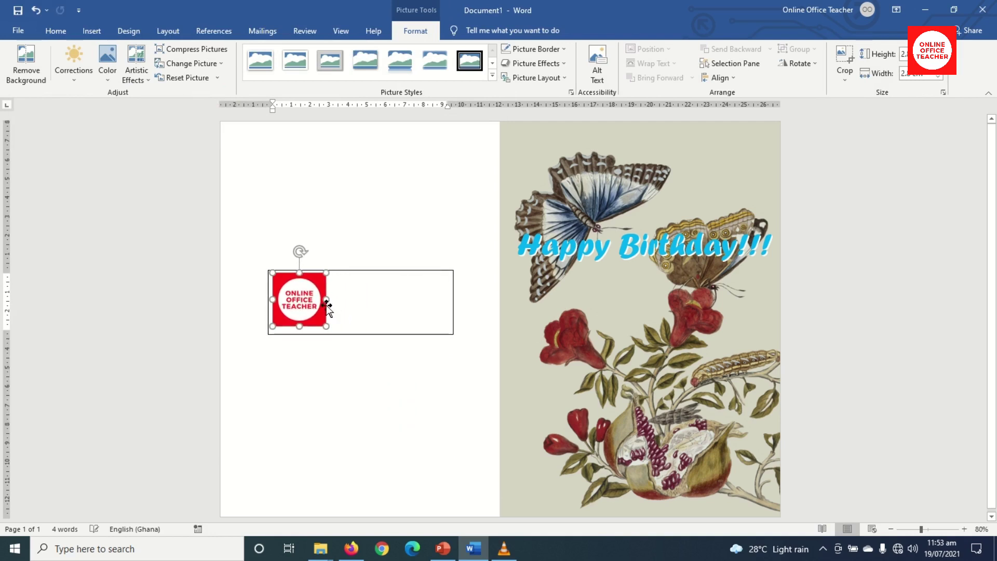
{"action": "left_click", "coordinate": [55, 31]}
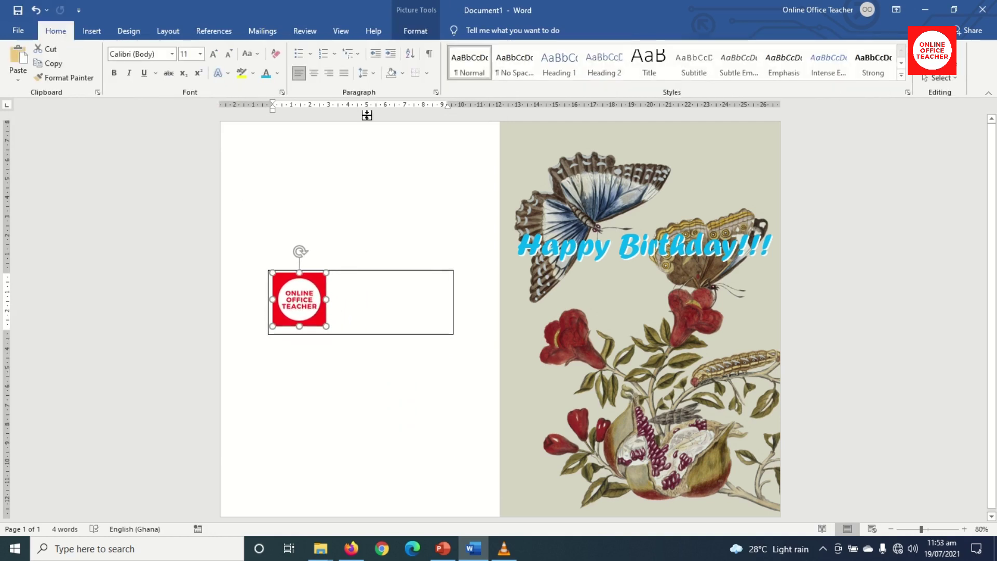
{"action": "left_click", "coordinate": [314, 74]}
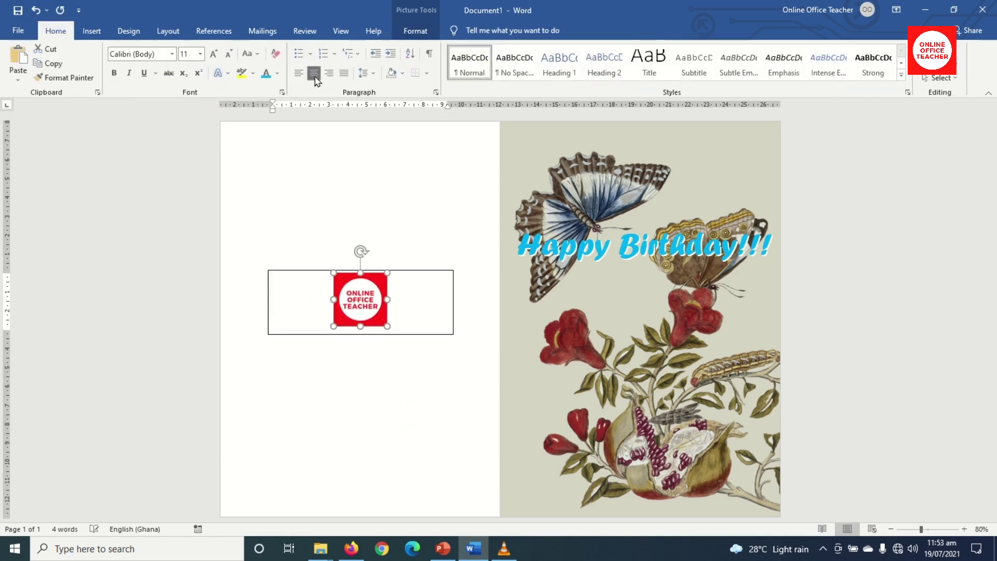
- Add the credit line 'Designed By: Online Office Teacher' below the logo
{"action": "left_click", "coordinate": [423, 317]}
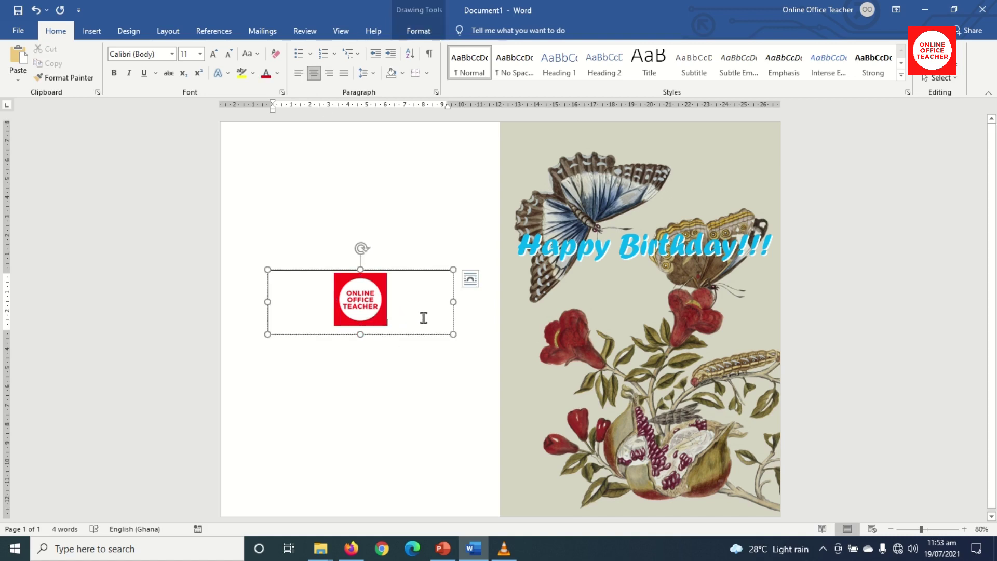
{"action": "key", "text": "Return"}
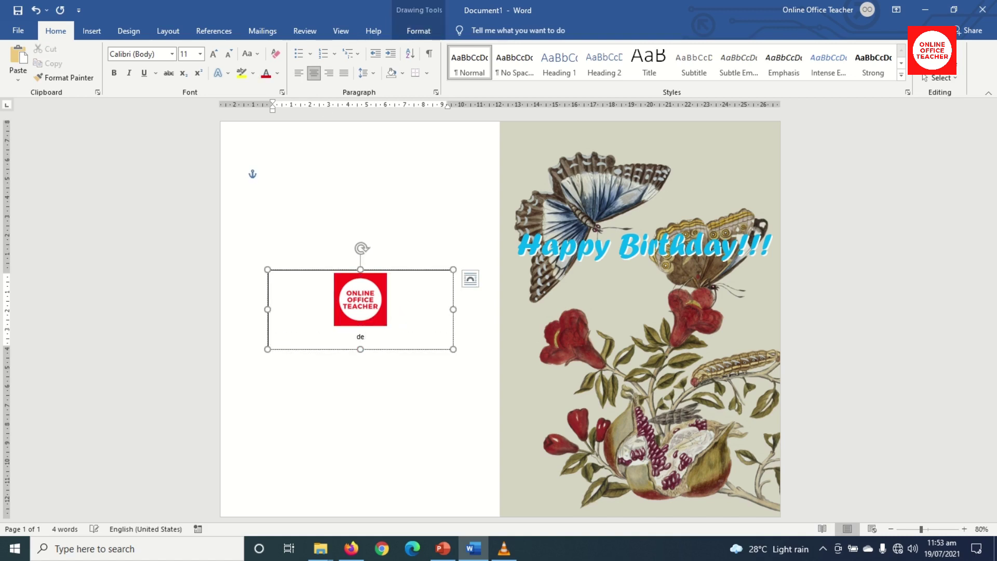
{"action": "type", "text": "gned By: Online Office Teacher"}
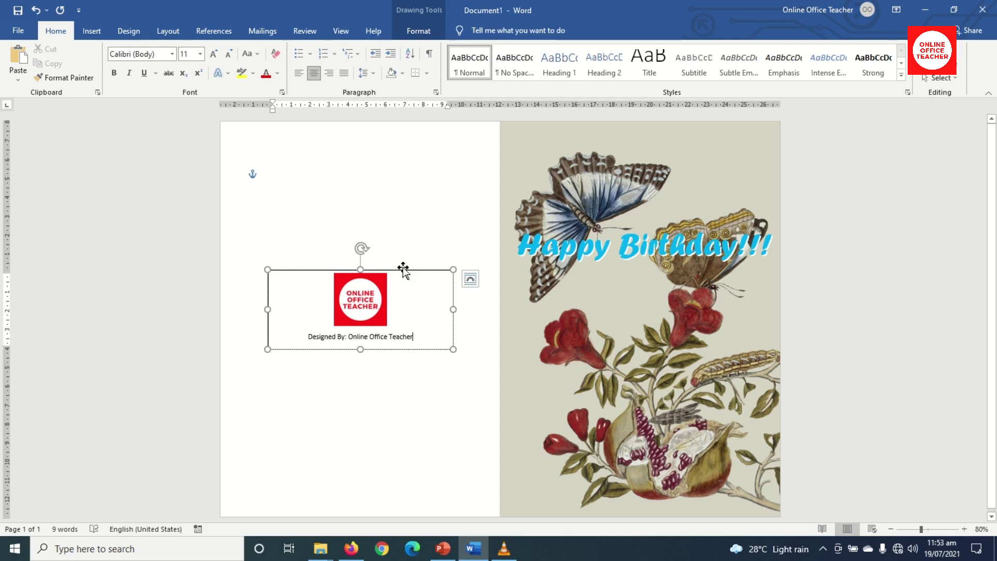
{"action": "left_click", "coordinate": [419, 32]}
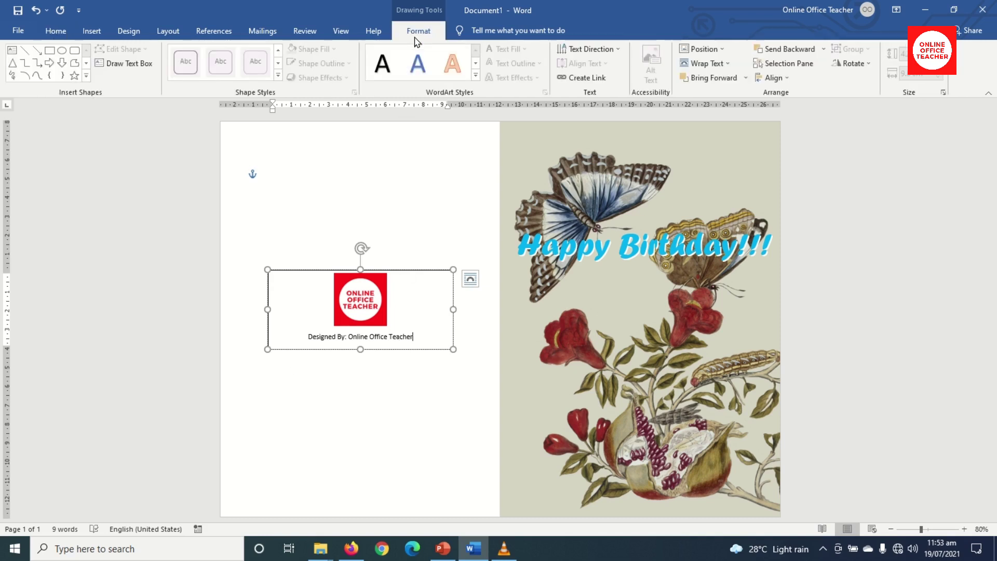
- Set the logo credit text box's Shape Outline to No Outline, then deselect it
{"action": "left_click", "coordinate": [417, 271]}
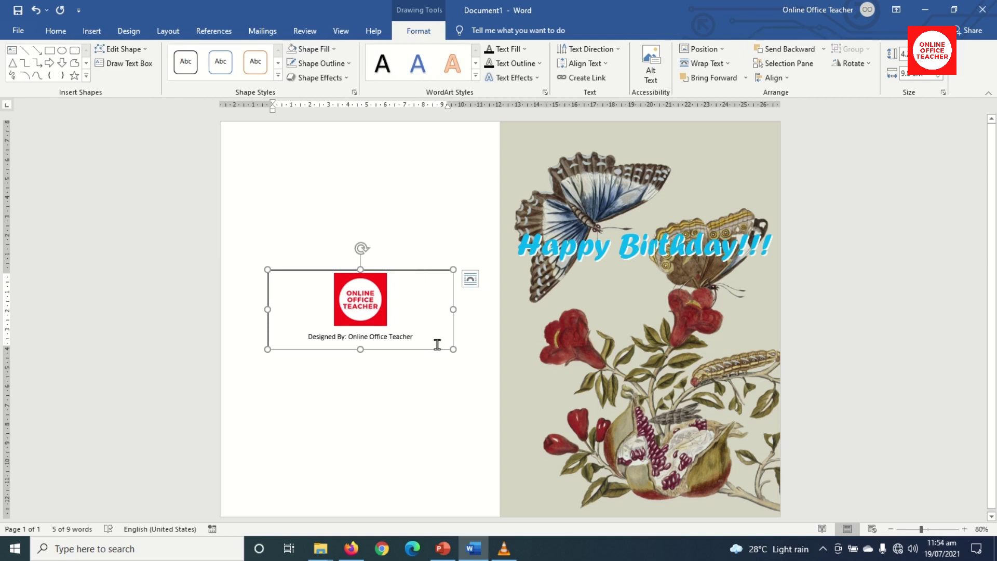
{"action": "left_click", "coordinate": [334, 65]}
{"action": "left_click", "coordinate": [342, 171]}
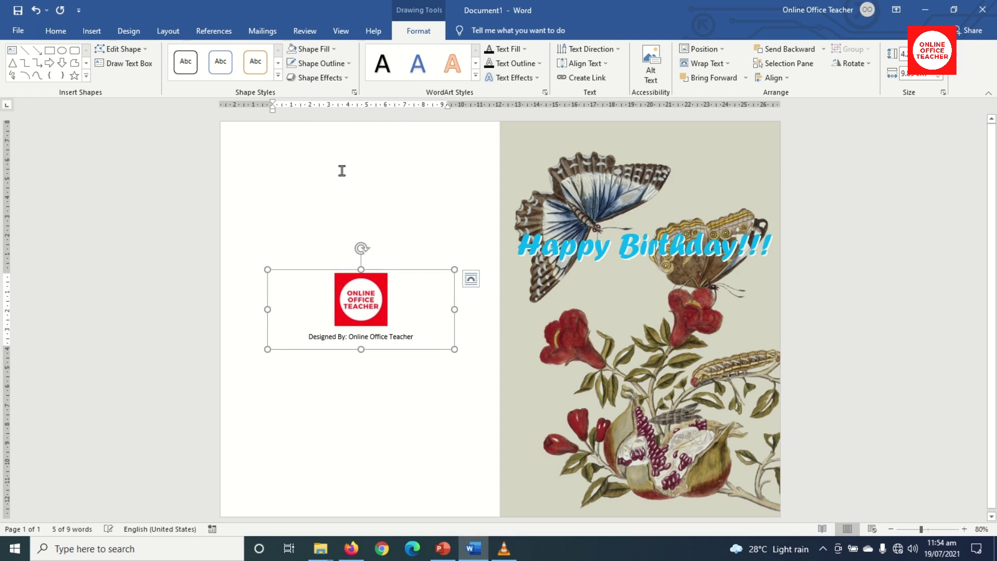
{"action": "key", "text": "Escape"}
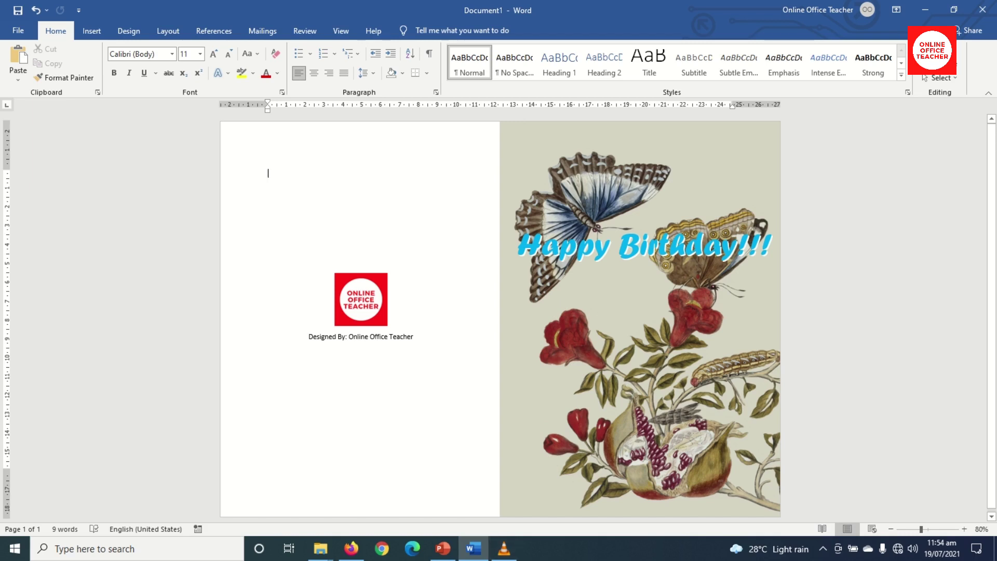
{"action": "left_click", "coordinate": [91, 31]}
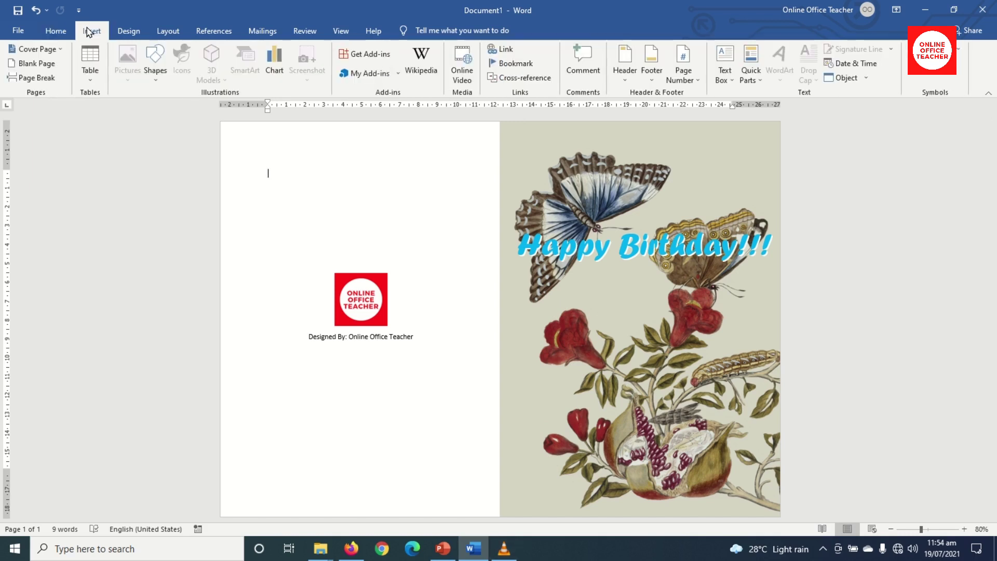
- Add a blank page for the card's inside and bring the blank first page into view
{"action": "left_click", "coordinate": [35, 69]}
{"action": "scroll", "coordinate": [441, 191], "scroll_direction": "up", "scroll_amount": 2}
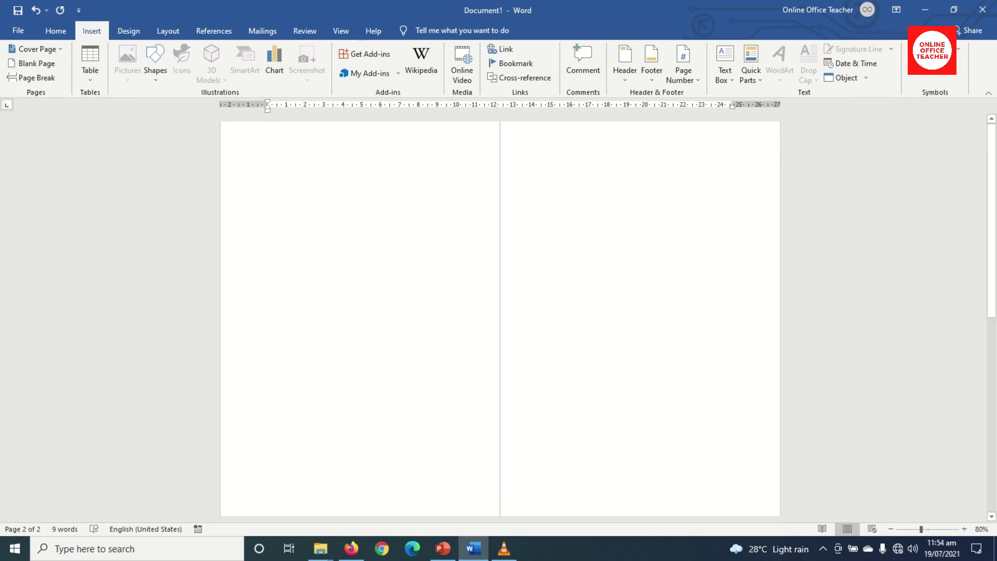
{"action": "scroll", "coordinate": [440, 192], "scroll_direction": "down", "scroll_amount": 3}
{"action": "scroll", "coordinate": [637, 227], "scroll_direction": "up", "scroll_amount": 3}
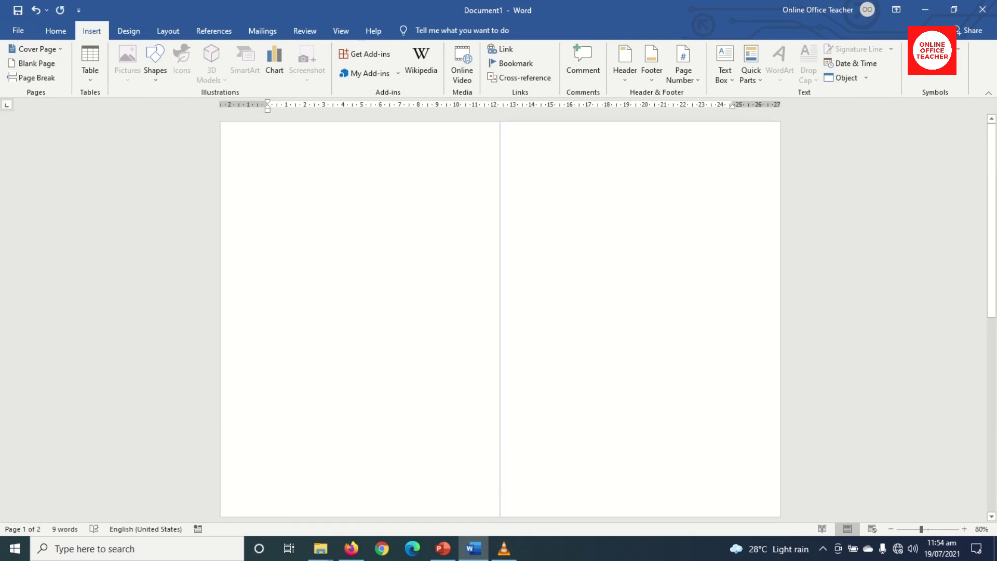
{"action": "scroll", "coordinate": [637, 227], "scroll_direction": "down", "scroll_amount": 6}
{"action": "scroll", "coordinate": [637, 227], "scroll_direction": "up", "scroll_amount": 2}
{"action": "scroll", "coordinate": [500, 317], "scroll_direction": "down", "scroll_amount": 2}
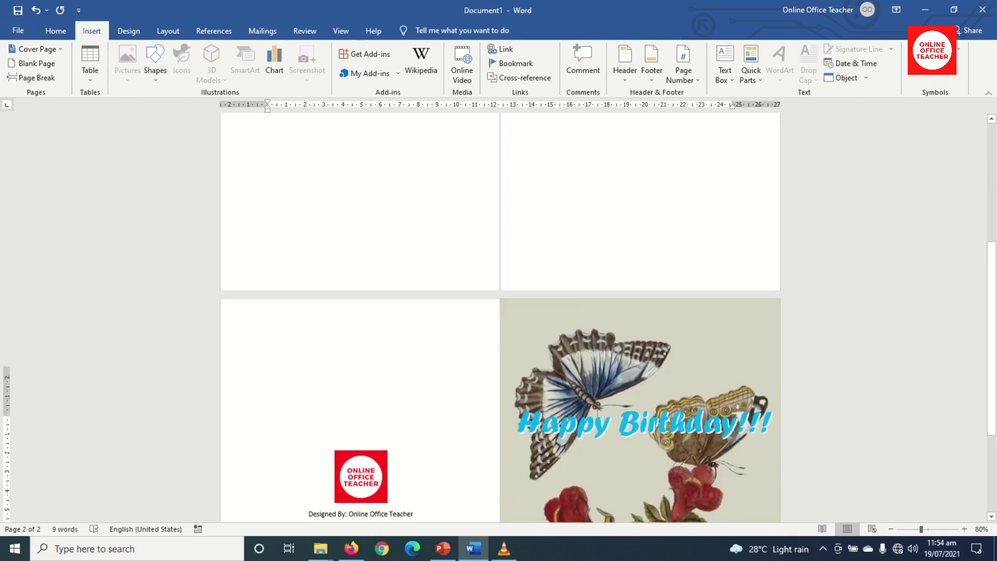
{"action": "scroll", "coordinate": [501, 316], "scroll_direction": "up", "scroll_amount": 3}
{"action": "scroll", "coordinate": [500, 317], "scroll_direction": "down", "scroll_amount": 2}
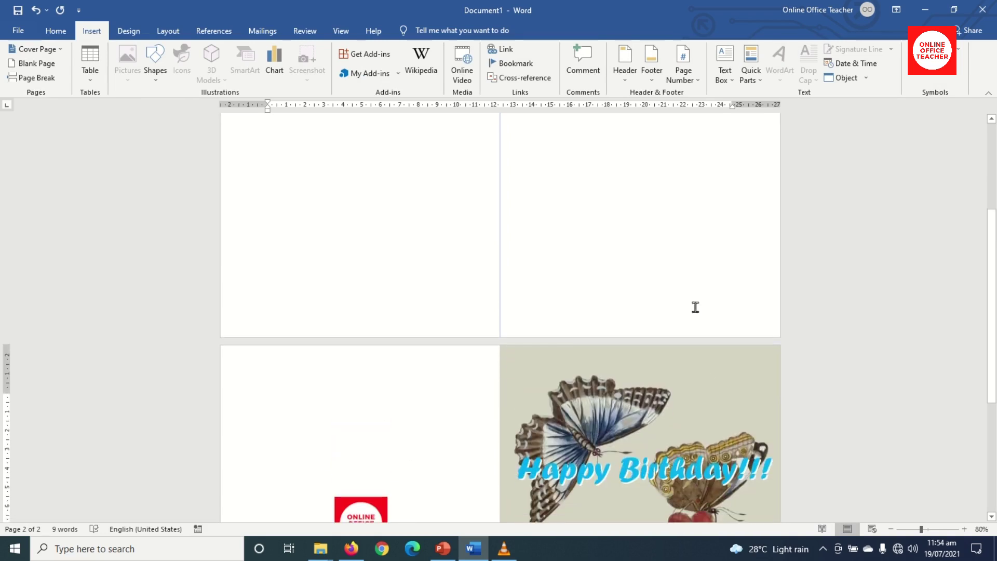
{"action": "scroll", "coordinate": [268, 397], "scroll_direction": "up", "scroll_amount": 3}
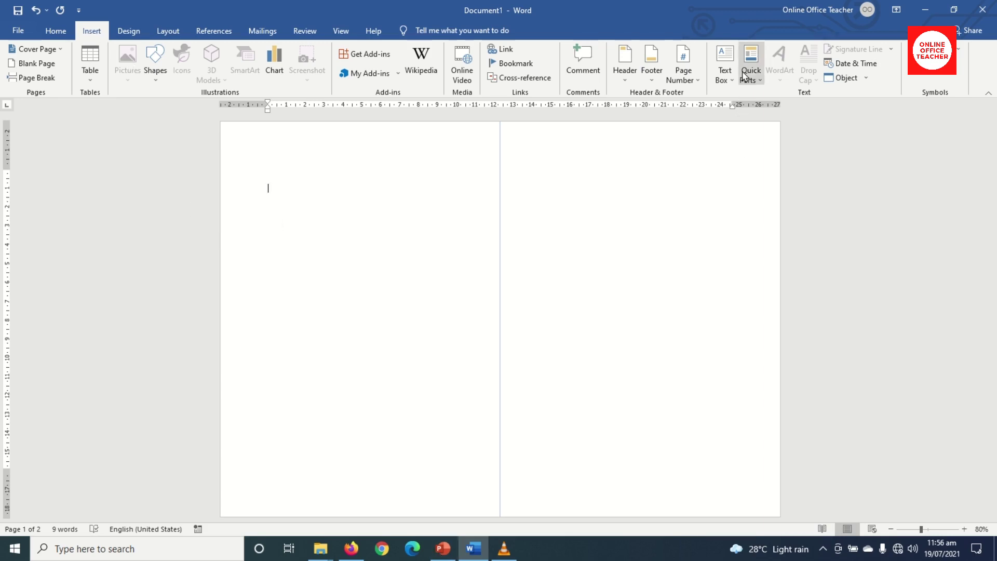
- Insert a simple text box on the left half reading 'Have a wonderful day!!!'
{"action": "left_click", "coordinate": [725, 65]}
{"action": "left_click", "coordinate": [734, 143]}
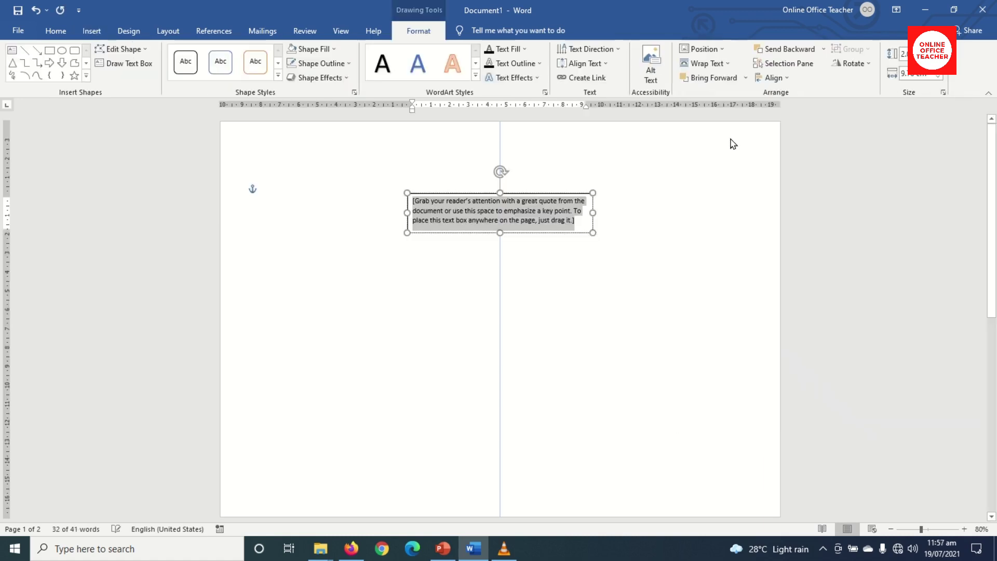
{"action": "left_click_drag", "start_coordinate": [541, 192], "coordinate": [396, 206]}
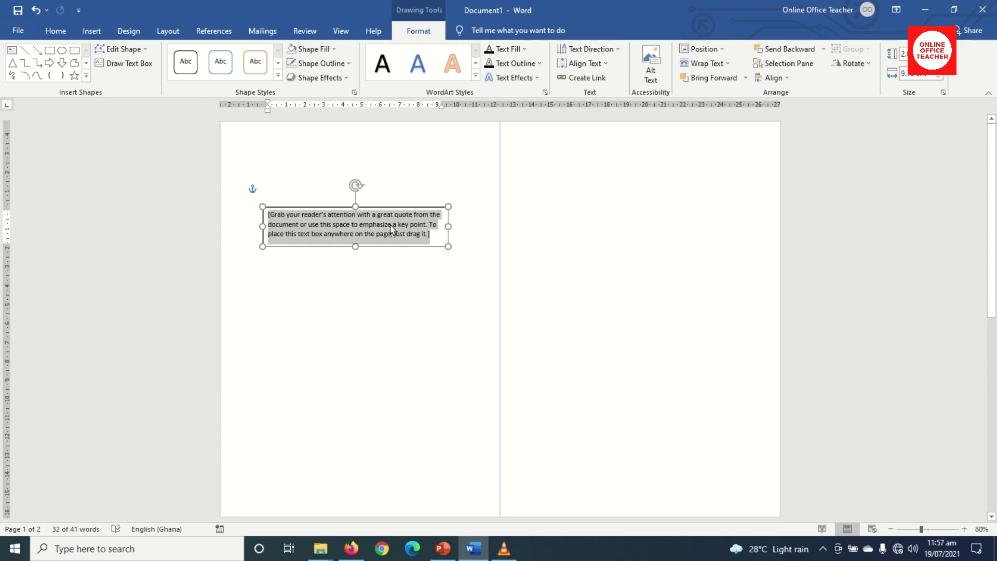
{"action": "type", "text": "Have a wonderful day!!!"}
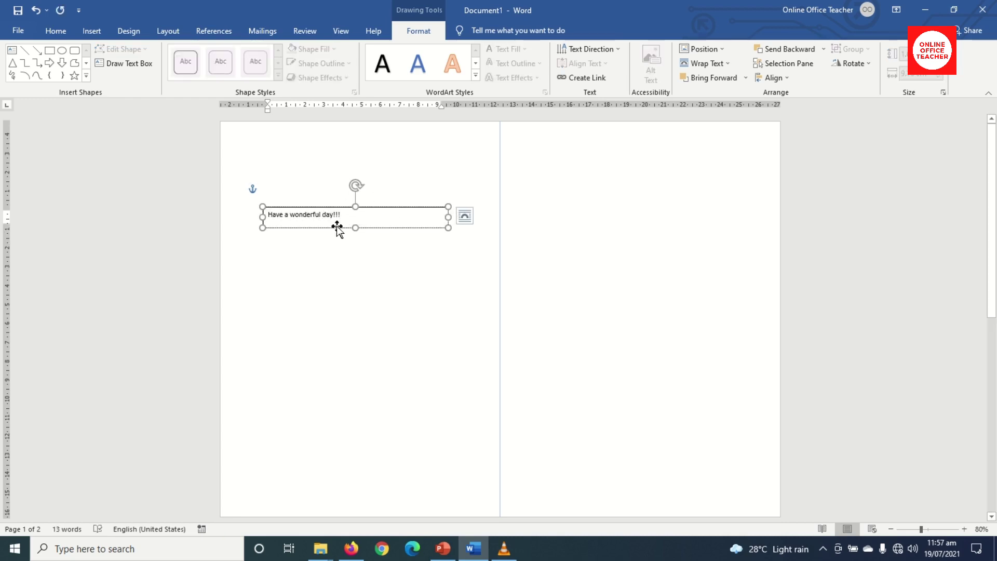
- Set the greeting text to the Brush Script MT font
{"action": "left_click", "coordinate": [56, 32]}
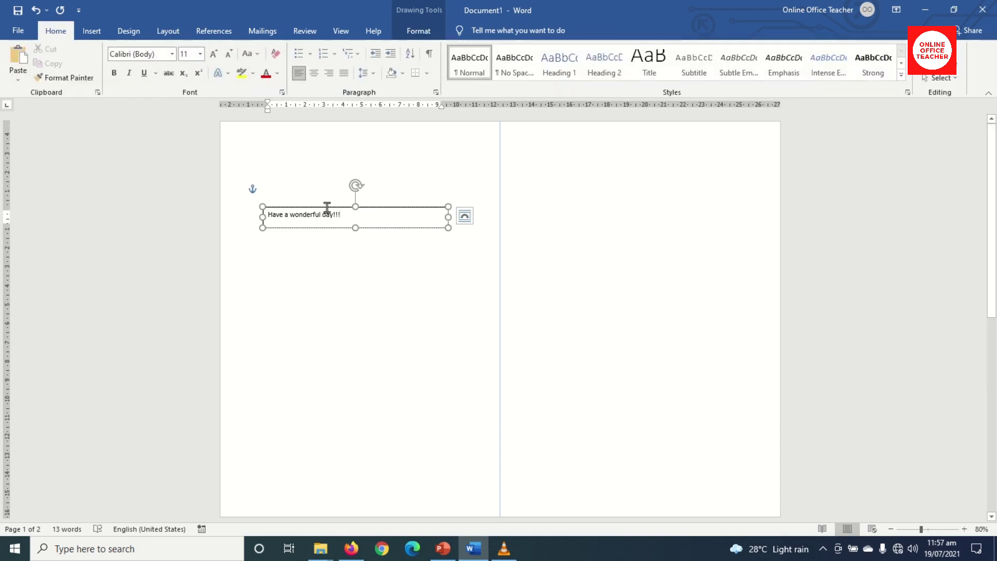
{"action": "left_click_drag", "start_coordinate": [327, 212], "coordinate": [225, 213]}
{"action": "left_click", "coordinate": [171, 53]}
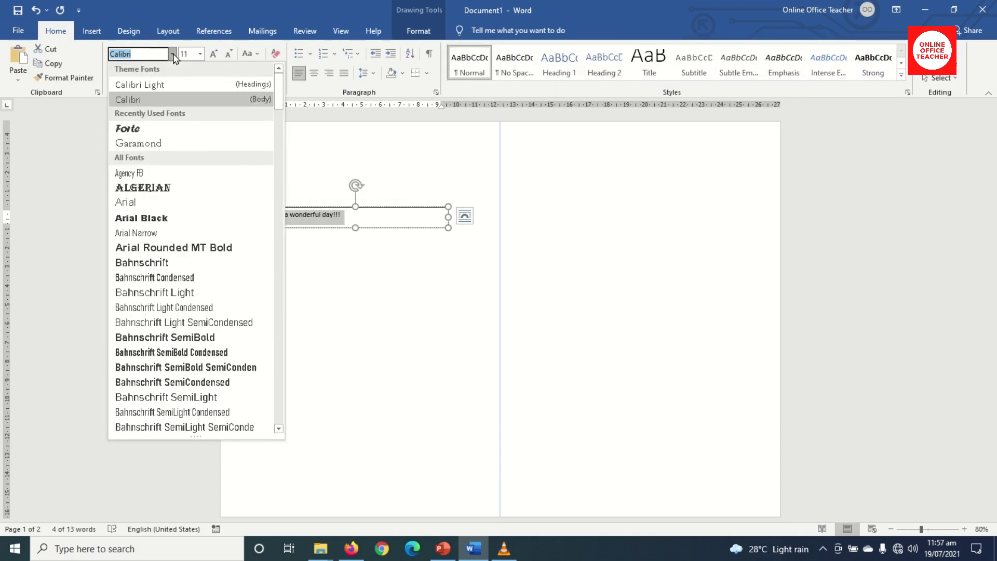
{"action": "scroll", "coordinate": [181, 294], "scroll_direction": "down", "scroll_amount": 10}
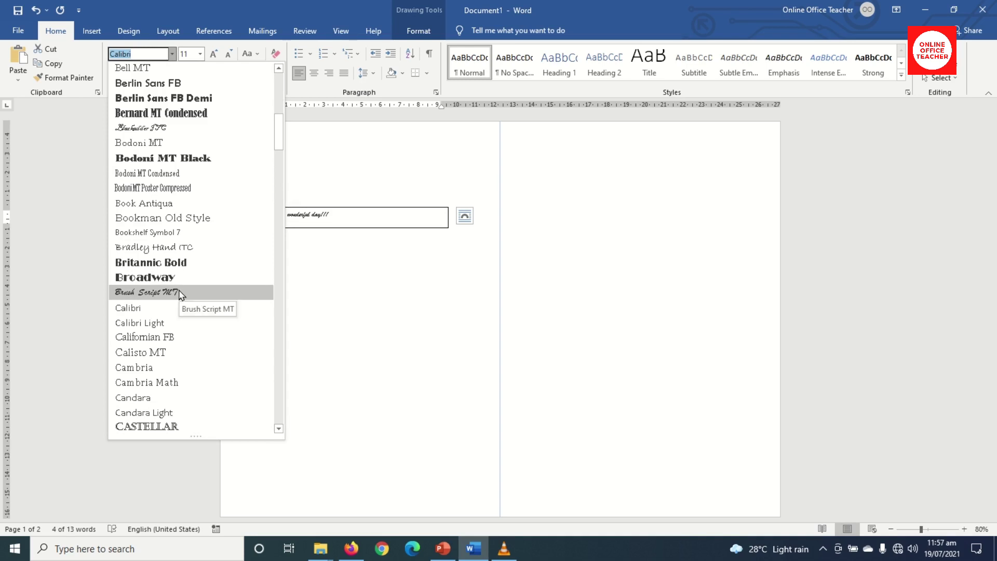
{"action": "left_click", "coordinate": [181, 292]}
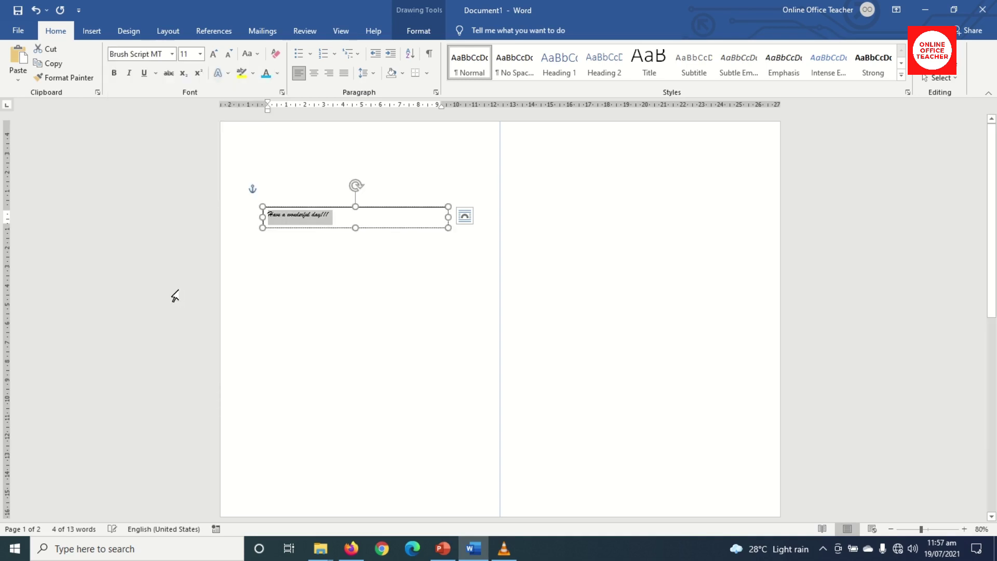
- Grow the greeting to 36 pt, widen the box to one line, and move it lower
{"action": "left_click", "coordinate": [213, 54]}
{"action": "left_click", "coordinate": [213, 53]}
{"action": "left_click", "coordinate": [213, 53]}
{"action": "left_click", "coordinate": [213, 53]}
{"action": "left_click", "coordinate": [213, 54]}
{"action": "left_click", "coordinate": [212, 54]}
{"action": "left_click", "coordinate": [213, 54]}
{"action": "left_click", "coordinate": [213, 53]}
{"action": "left_click", "coordinate": [213, 53]}
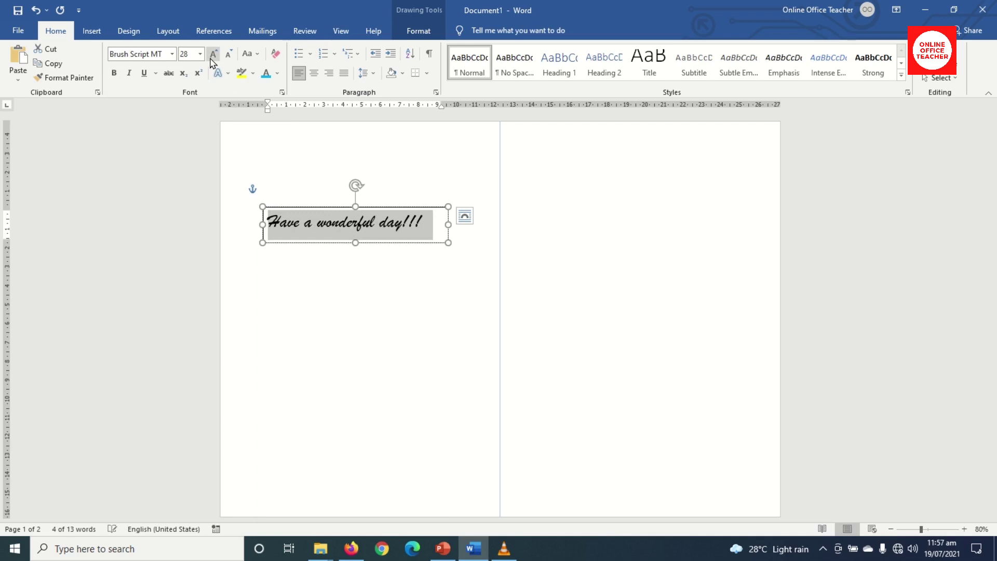
{"action": "left_click", "coordinate": [213, 54]}
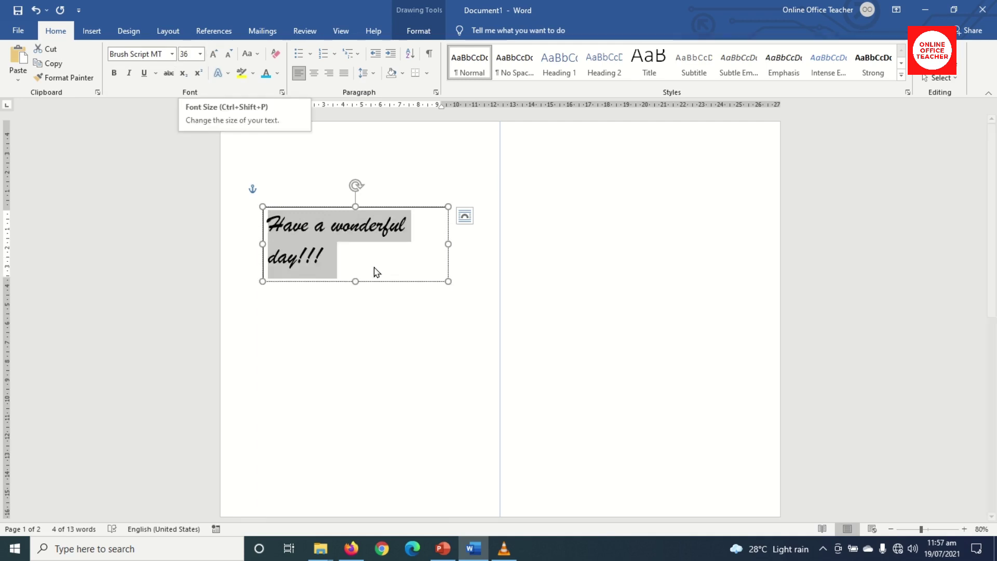
{"action": "left_click_drag", "start_coordinate": [448, 243], "coordinate": [478, 245]}
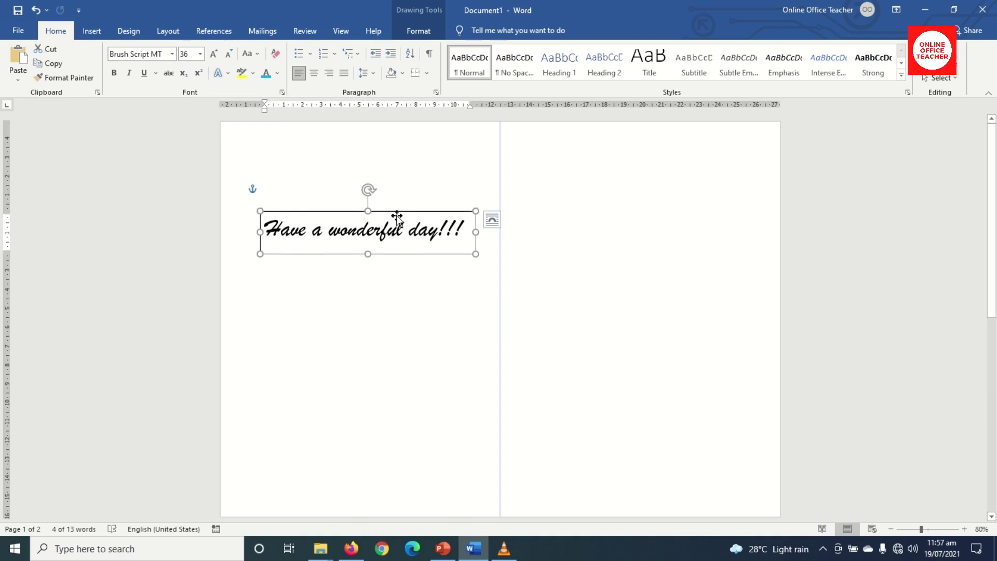
{"action": "left_click_drag", "start_coordinate": [397, 209], "coordinate": [391, 288]}
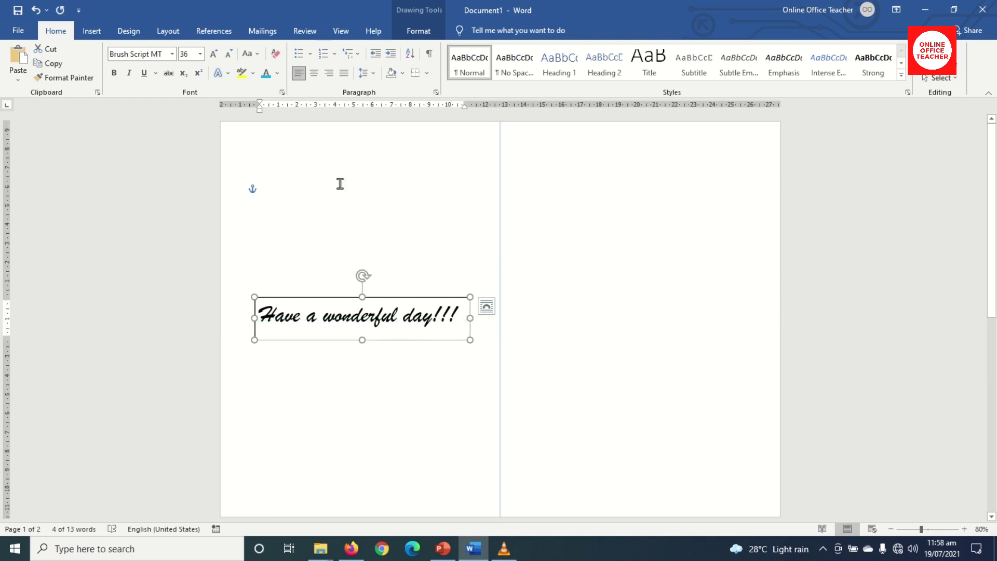
- Set the greeting text box's Shape Outline to No Outline
{"action": "left_click", "coordinate": [418, 31]}
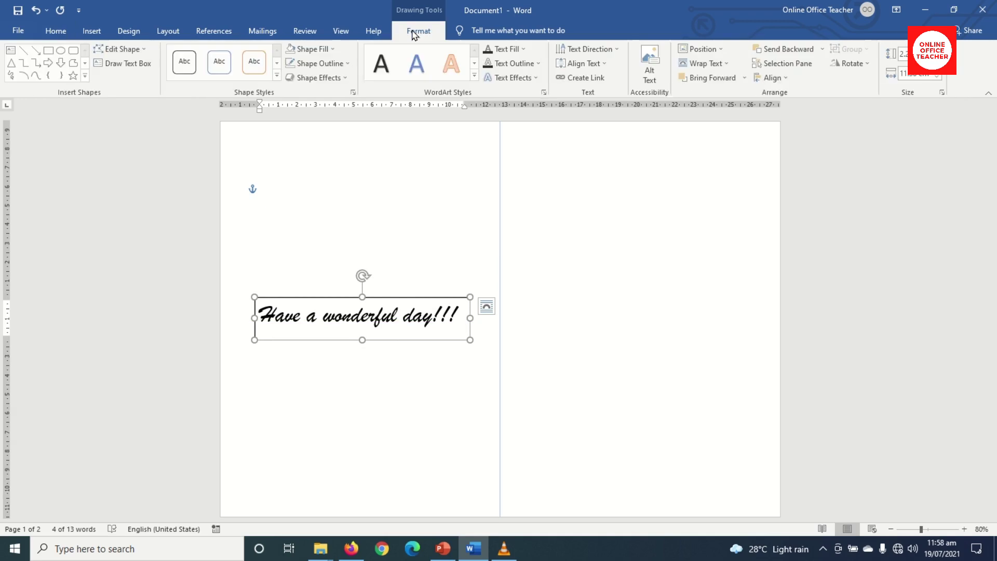
{"action": "left_click", "coordinate": [334, 64]}
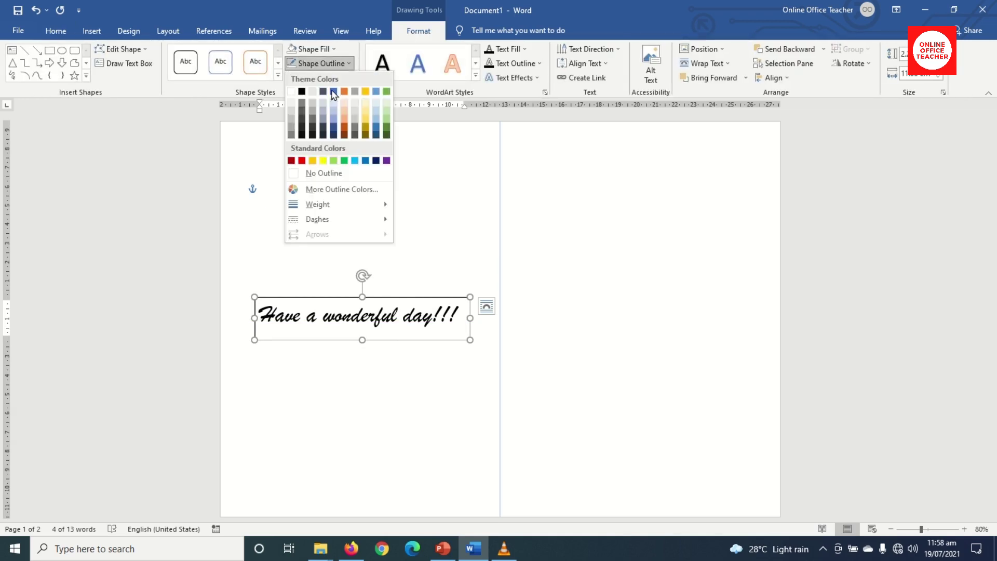
{"action": "left_click", "coordinate": [331, 172]}
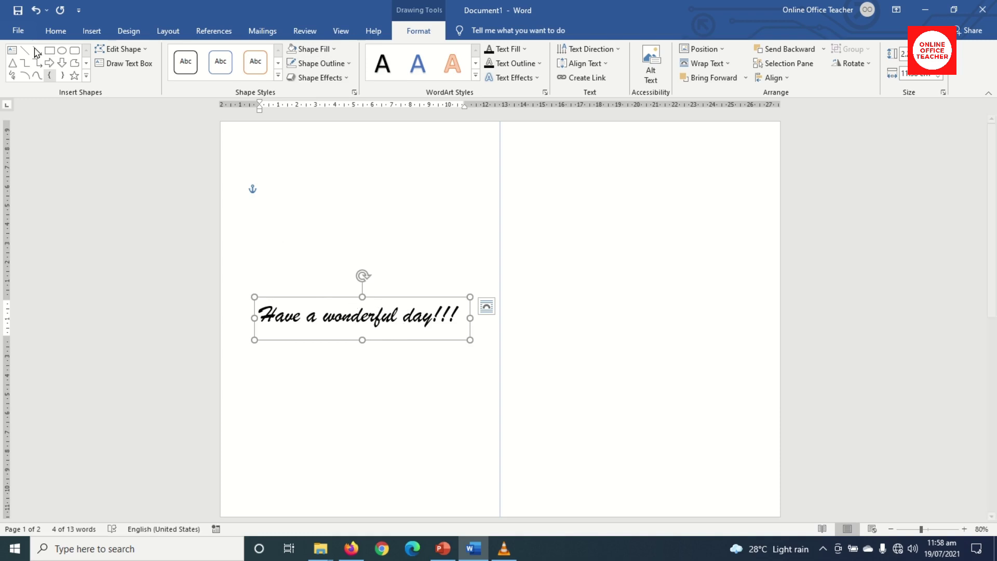
- Paste a copy of the greeting box and move it to the right half
{"action": "left_click", "coordinate": [58, 31]}
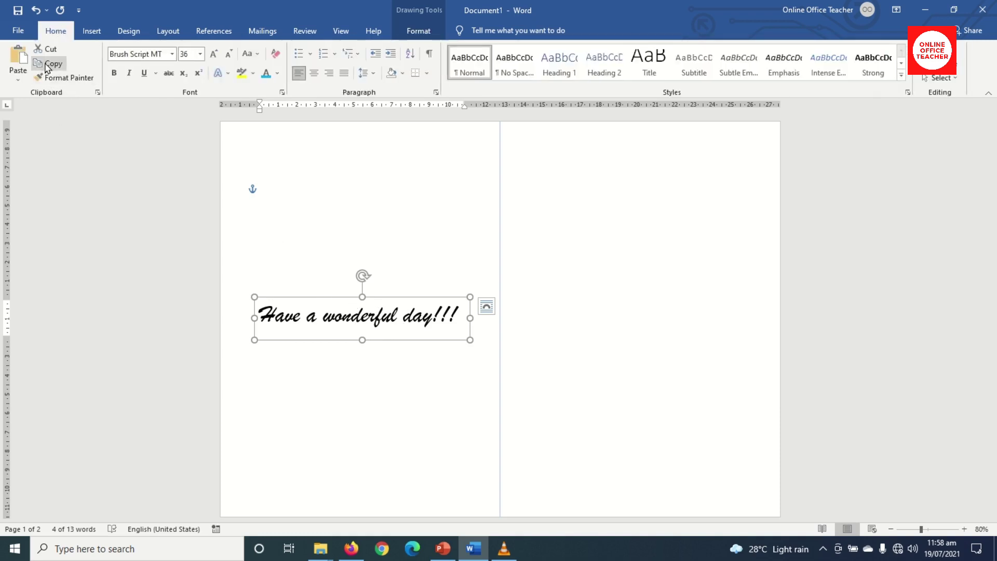
{"action": "left_click", "coordinate": [17, 57]}
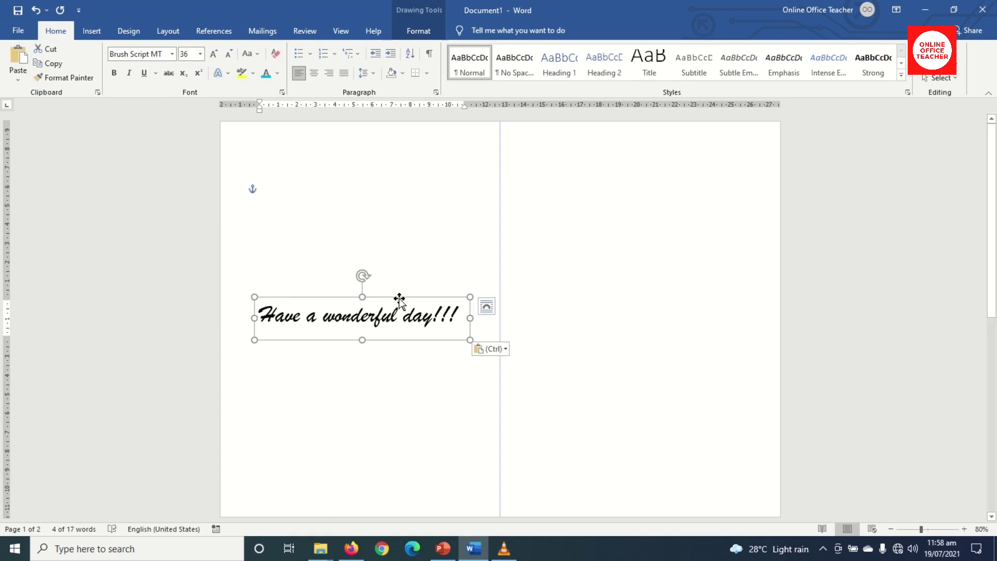
{"action": "left_click_drag", "start_coordinate": [399, 299], "coordinate": [684, 305]}
- Replace the copied box's text with 'I wish you a Happy Birthday and Have the Best for the Rest of the Day!!!'
{"action": "triple_click", "coordinate": [677, 324]}
{"action": "type", "text": "I wish"}
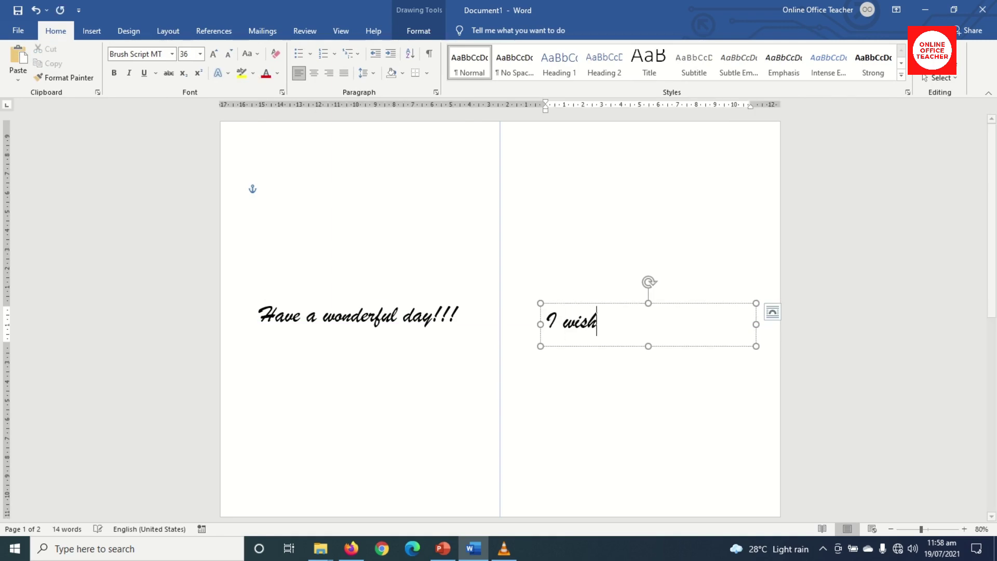
{"action": "type", "text": " you a Happy Birthda"}
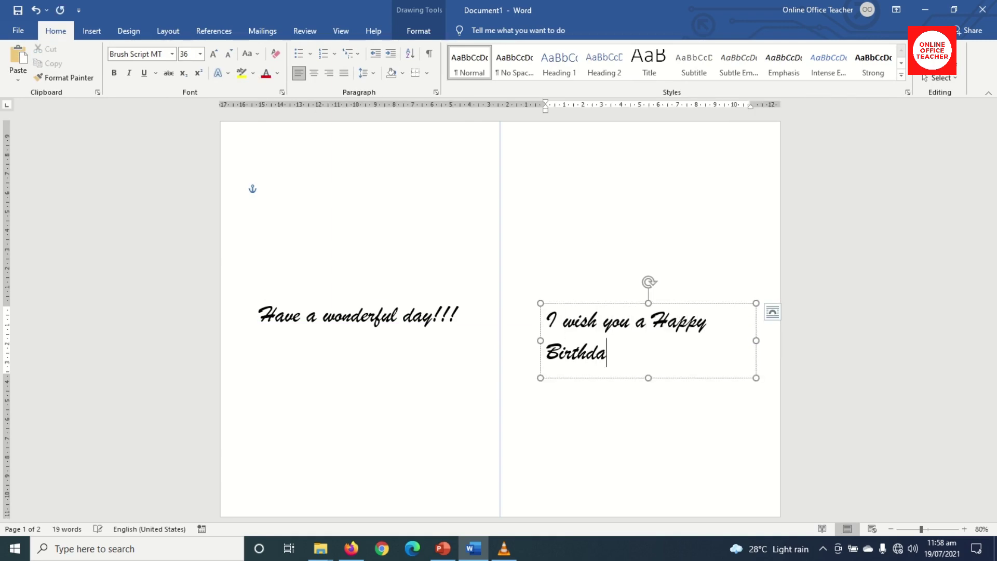
{"action": "type", "text": "y and Have t"}
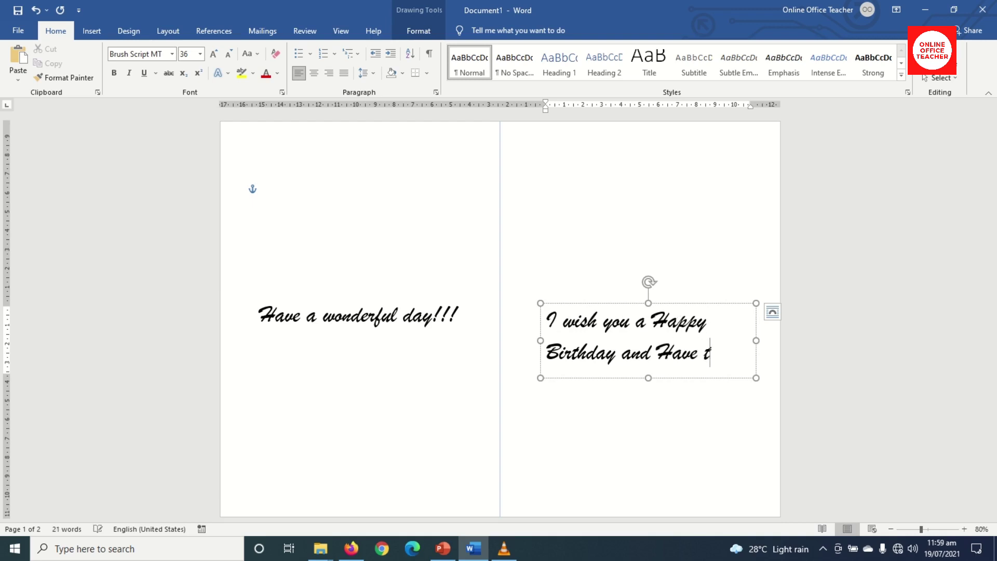
{"action": "type", "text": "he Best for the Rest of the da"}
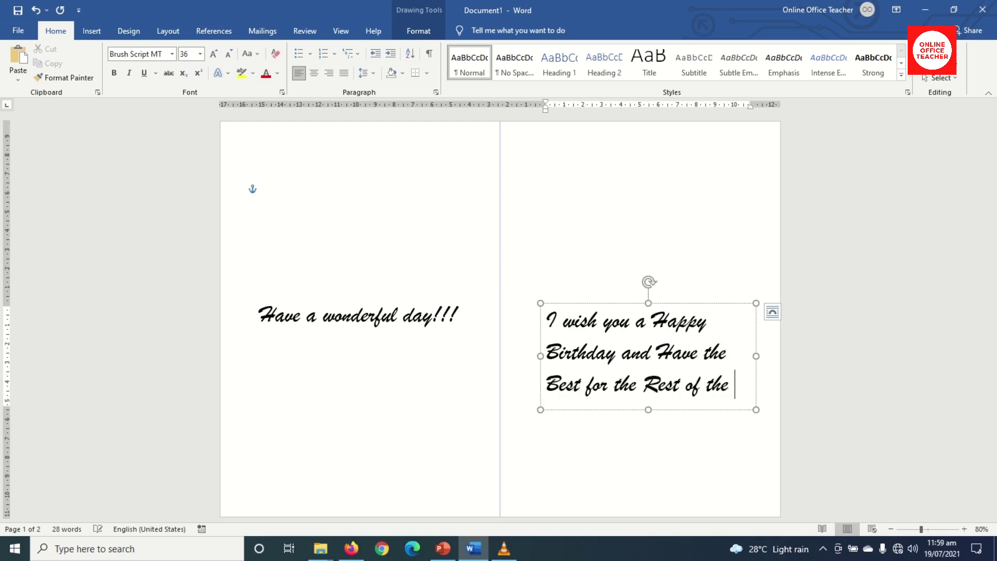
{"action": "key", "text": "BackSpace"}
{"action": "key", "text": "BackSpace"}
{"action": "type", "text": "Day!!"}
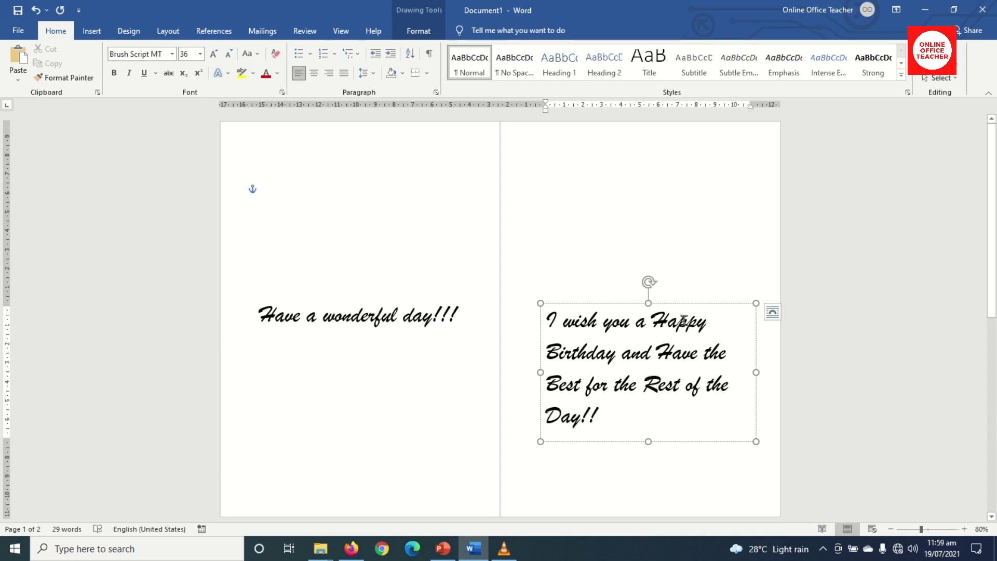
{"action": "type", "text": "!"}
- Centre the message and raise its box level with the left greeting
{"action": "left_click", "coordinate": [314, 73]}
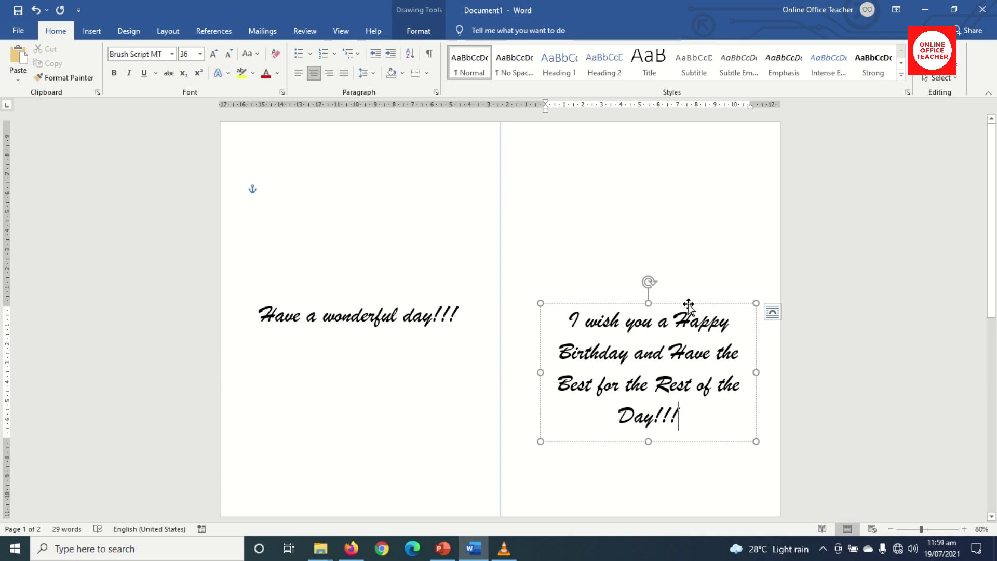
{"action": "left_click_drag", "start_coordinate": [687, 304], "coordinate": [686, 235]}
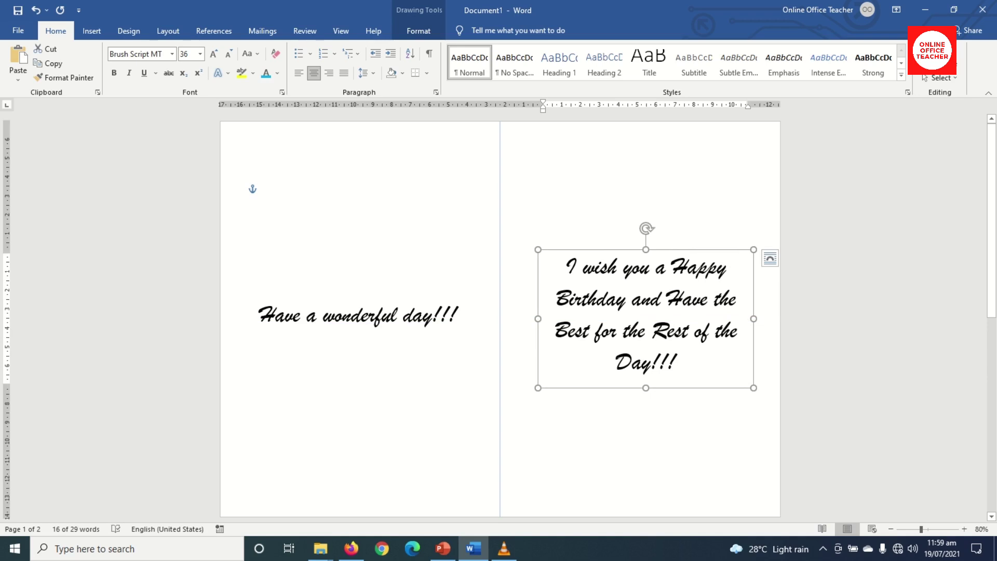
{"action": "key", "text": "Escape"}
{"action": "left_click", "coordinate": [891, 528]}
- Zoom out to 50% so both card pages appear side by side
{"action": "left_click", "coordinate": [891, 529]}
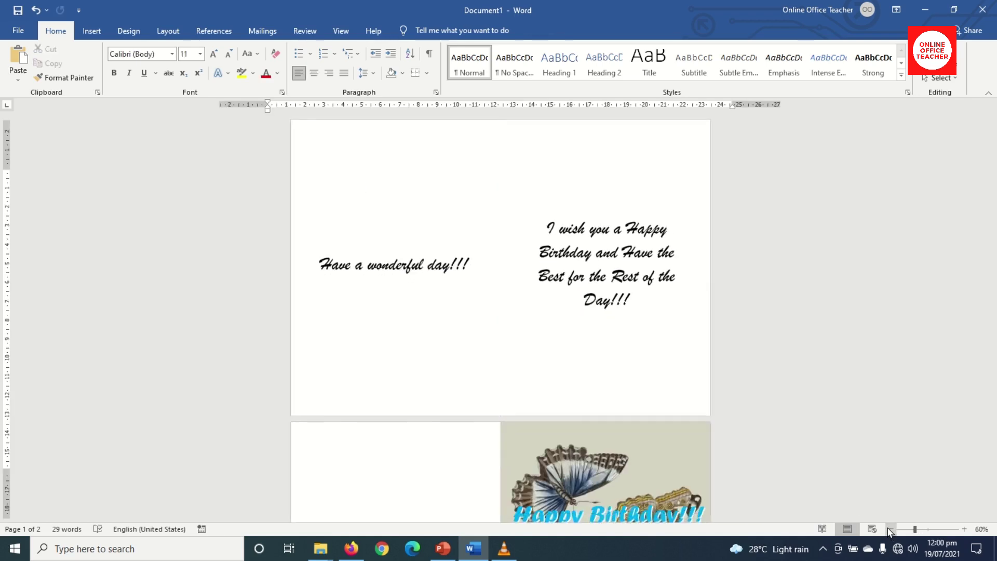
{"action": "left_click", "coordinate": [891, 529]}
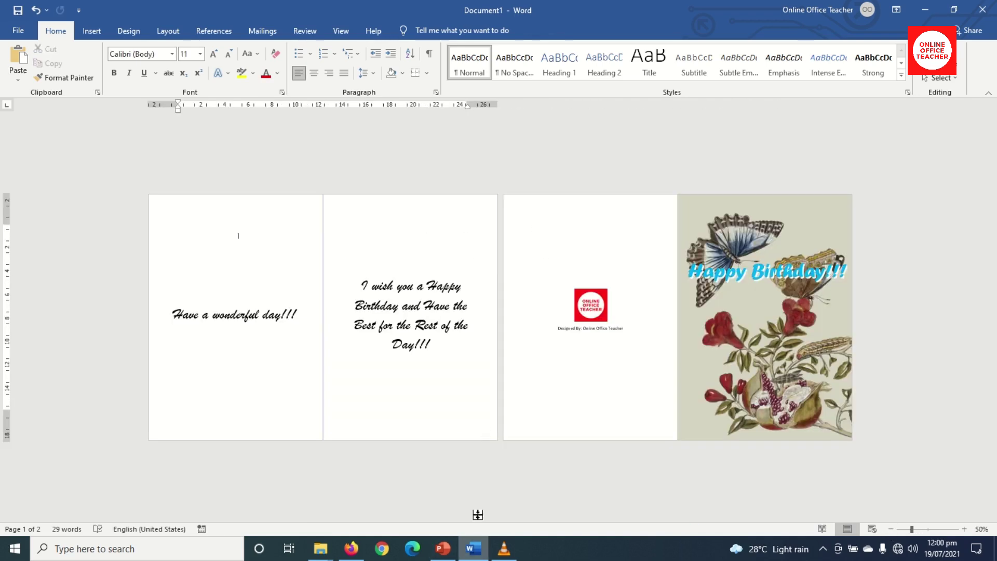